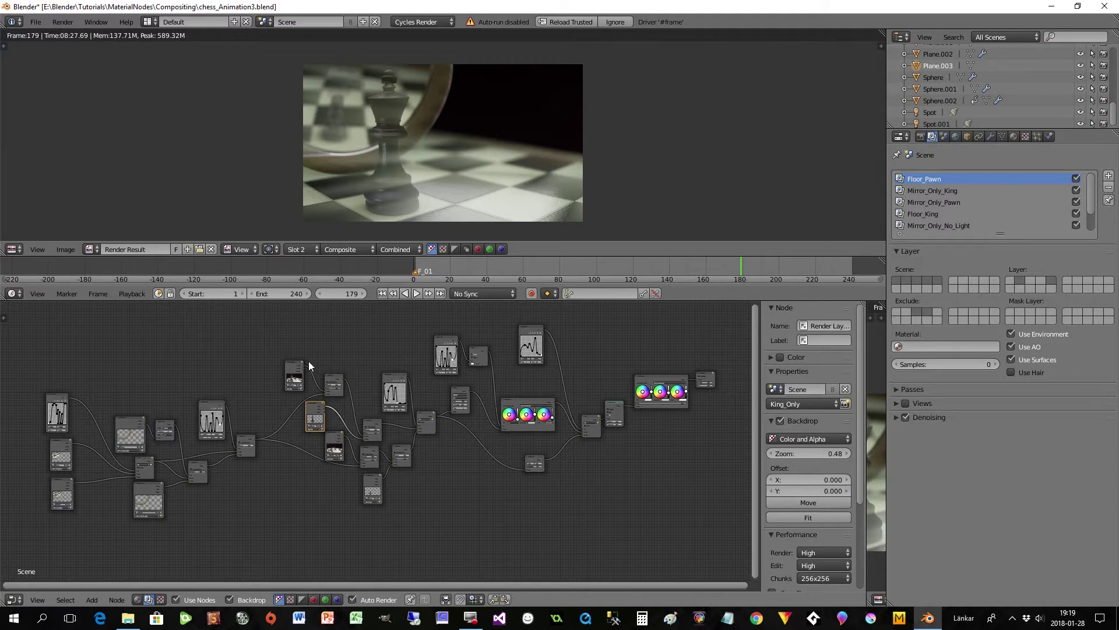
Look through the scene's list of render layers.
scroll(195, 367, up, 1)
scroll(193, 364, down, 1)
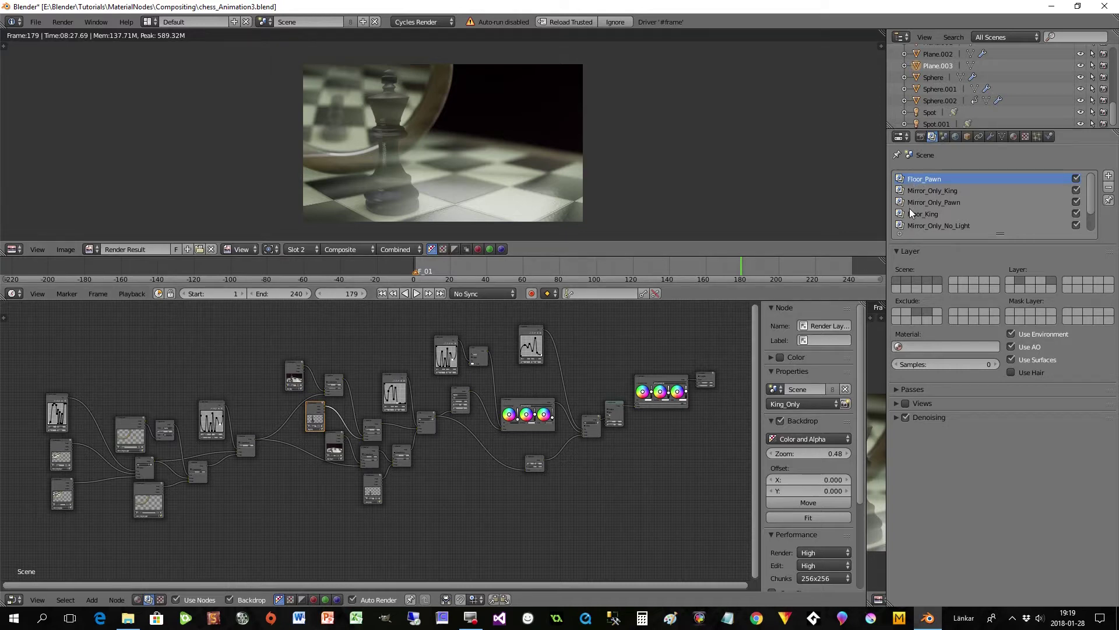
drag(1095, 211, 970, 231)
scroll(919, 225, up, 2)
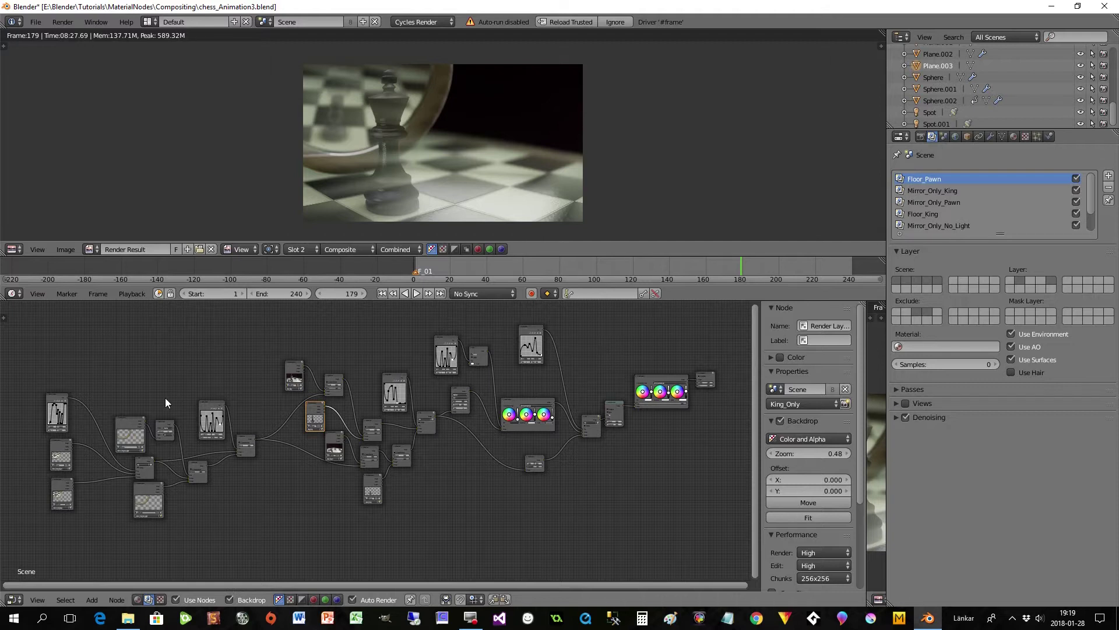
Examine the Mirror_Only_Pawn Render Layers node and the mirror Render Layers node below it at the start of the compositing tree.
scroll(166, 393, up, 8)
middle_drag(140, 384, 757, 338)
scroll(268, 411, up, 6)
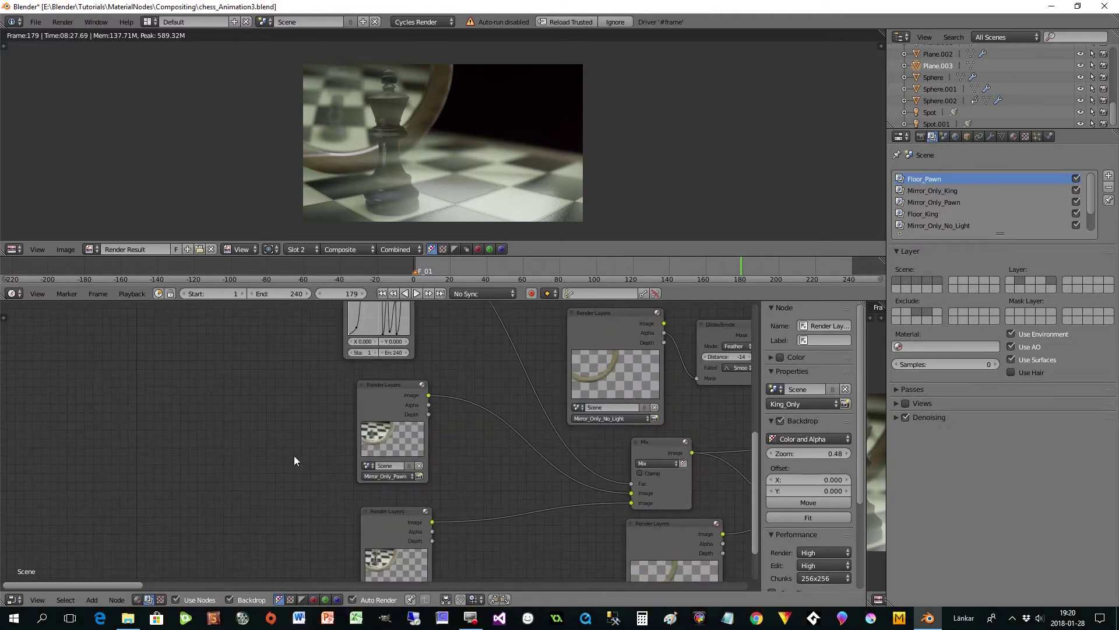
scroll(212, 365, up, 4)
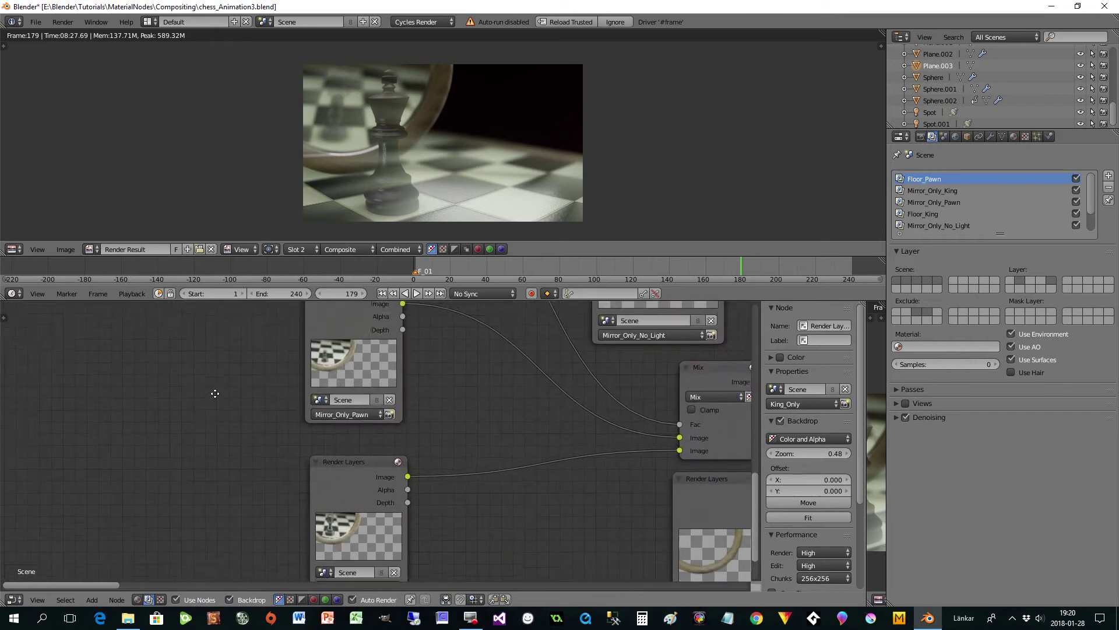
scroll(189, 409, up, 1)
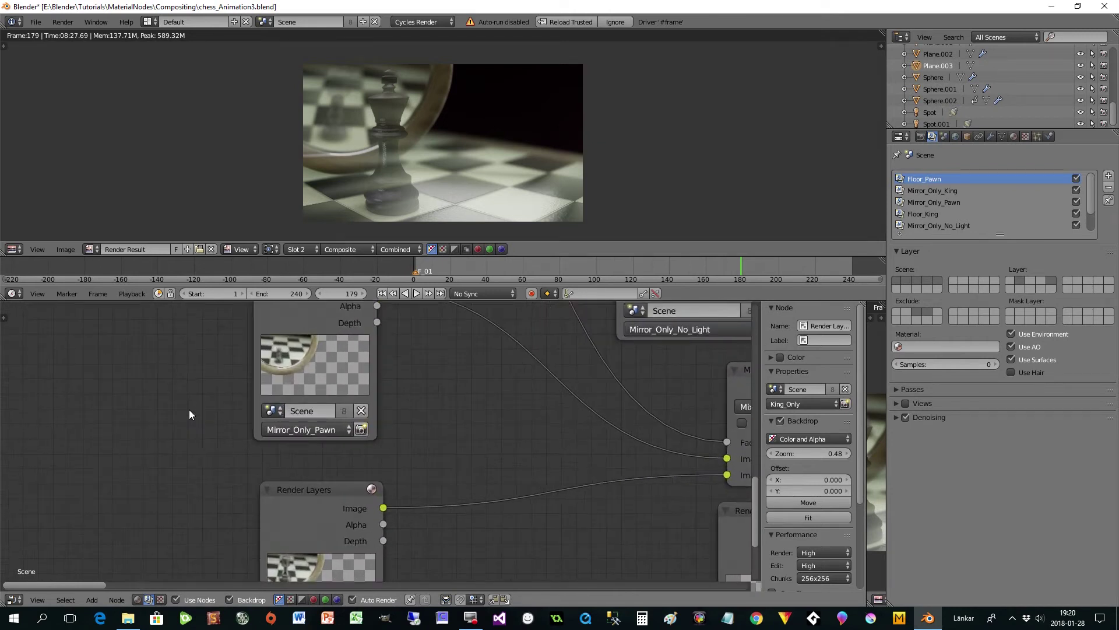
middle_drag(188, 409, 247, 441)
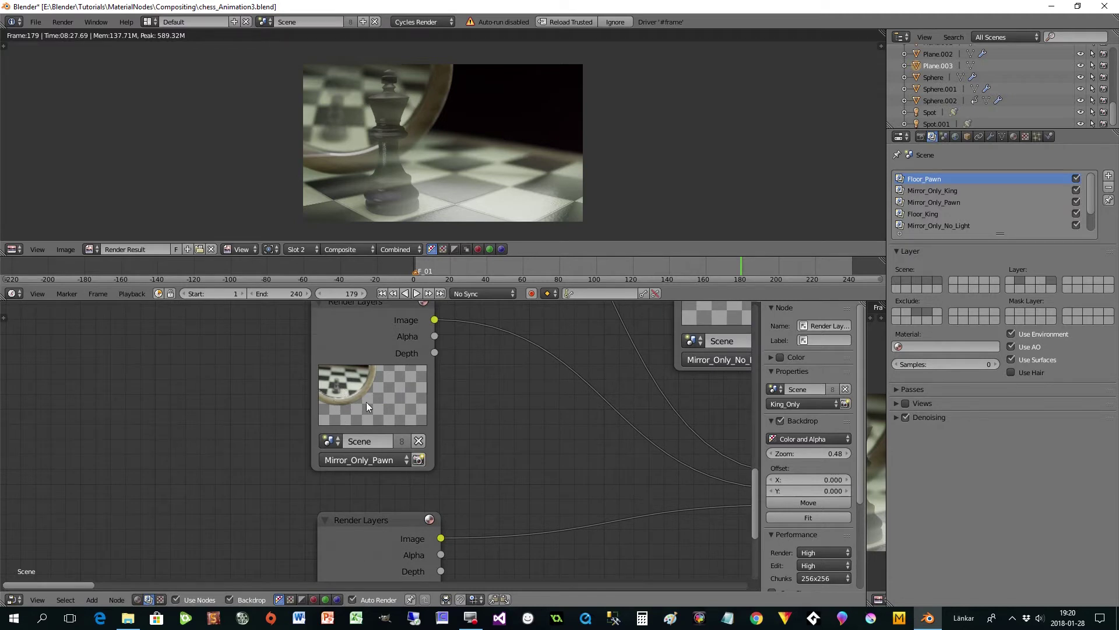
middle_drag(532, 470, 566, 404)
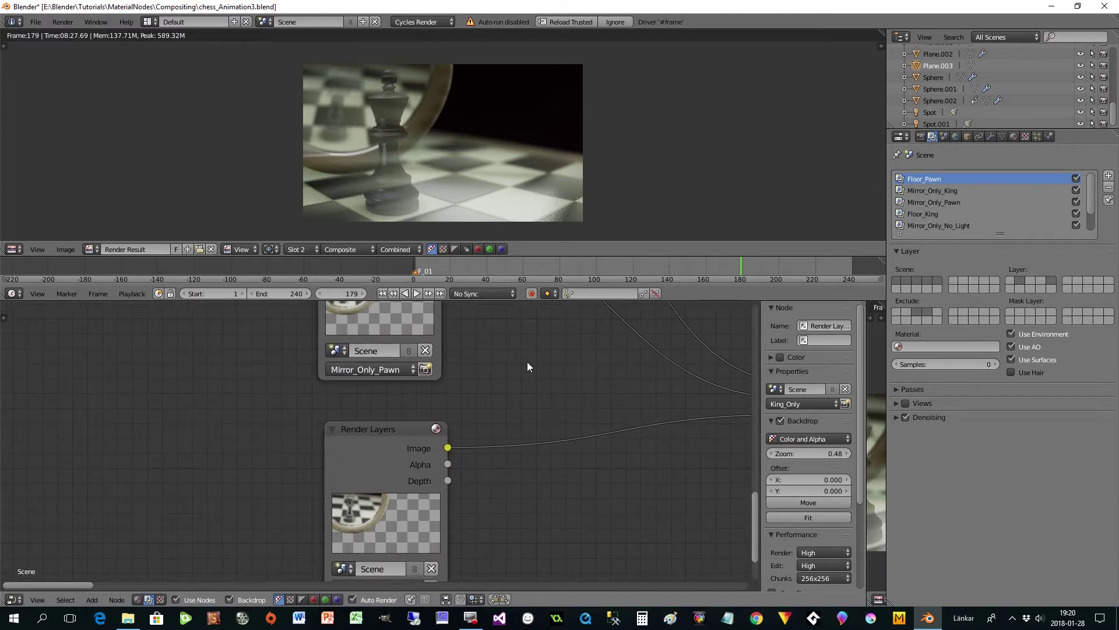
Examine the Mirror_Object time curve node and its frame range above the mirror render layers.
middle_drag(499, 379, 425, 611)
middle_drag(423, 327, 528, 481)
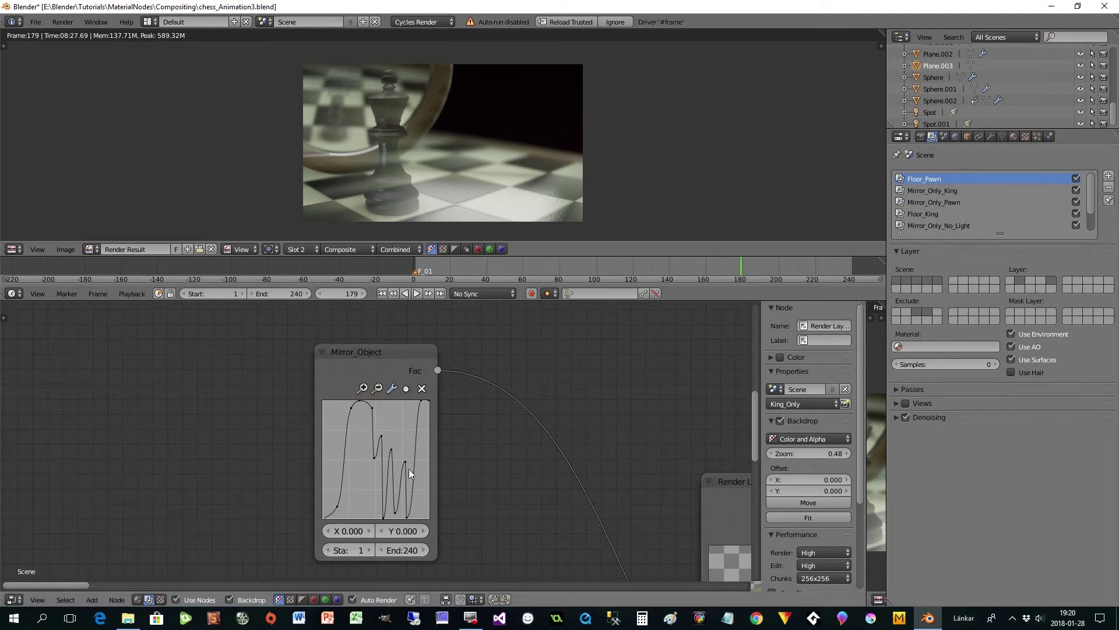
scroll(513, 481, down, 2)
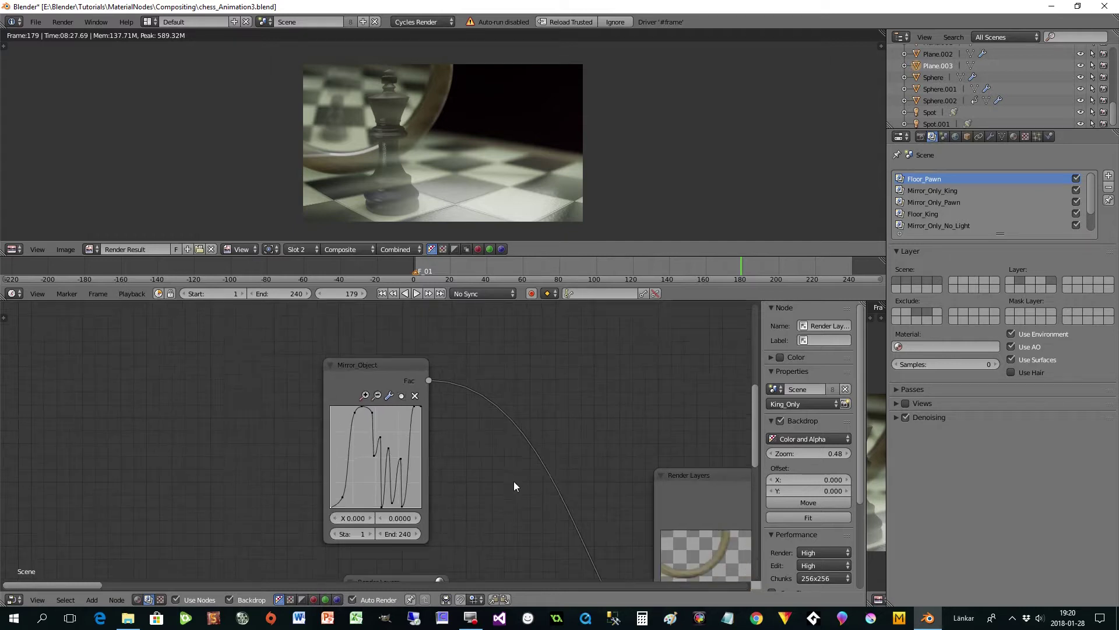
middle_drag(505, 470, 492, 405)
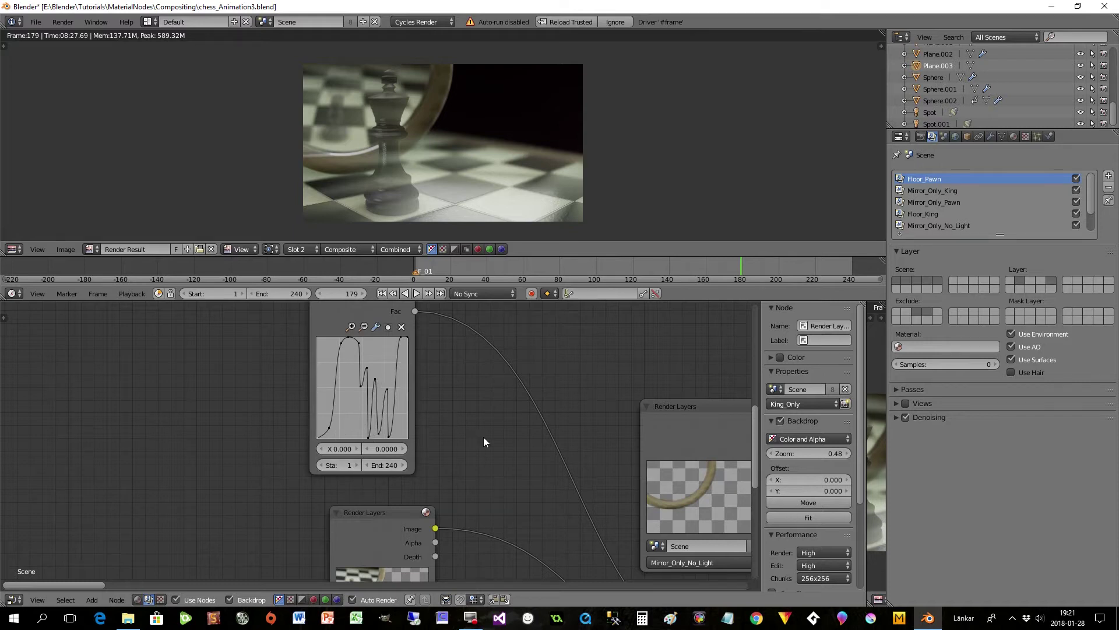
middle_drag(484, 436, 456, 423)
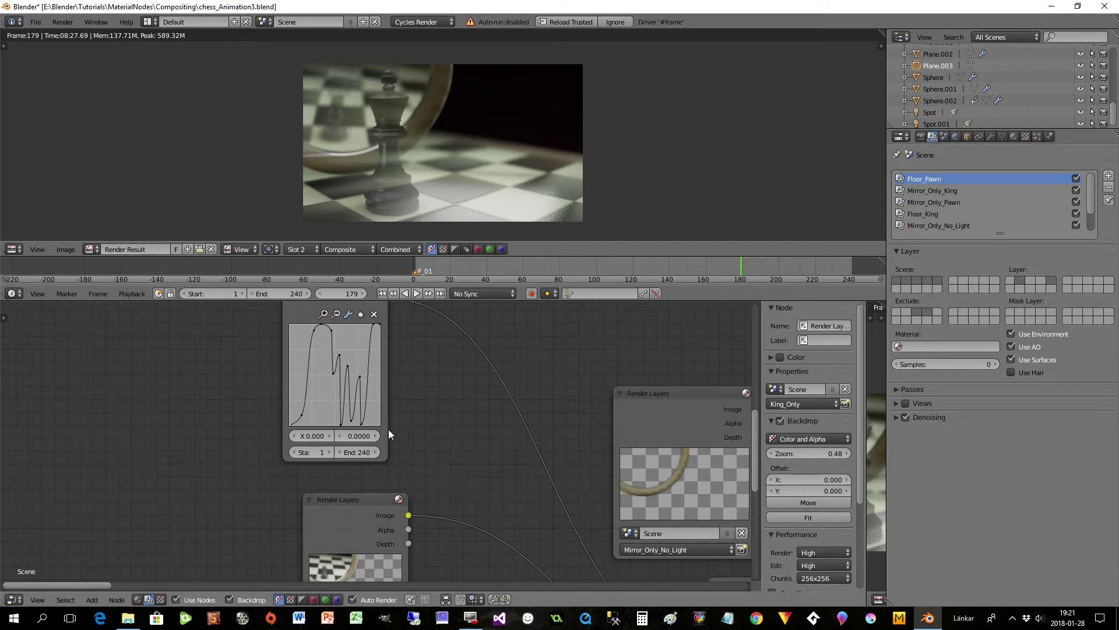
middle_drag(289, 425, 315, 422)
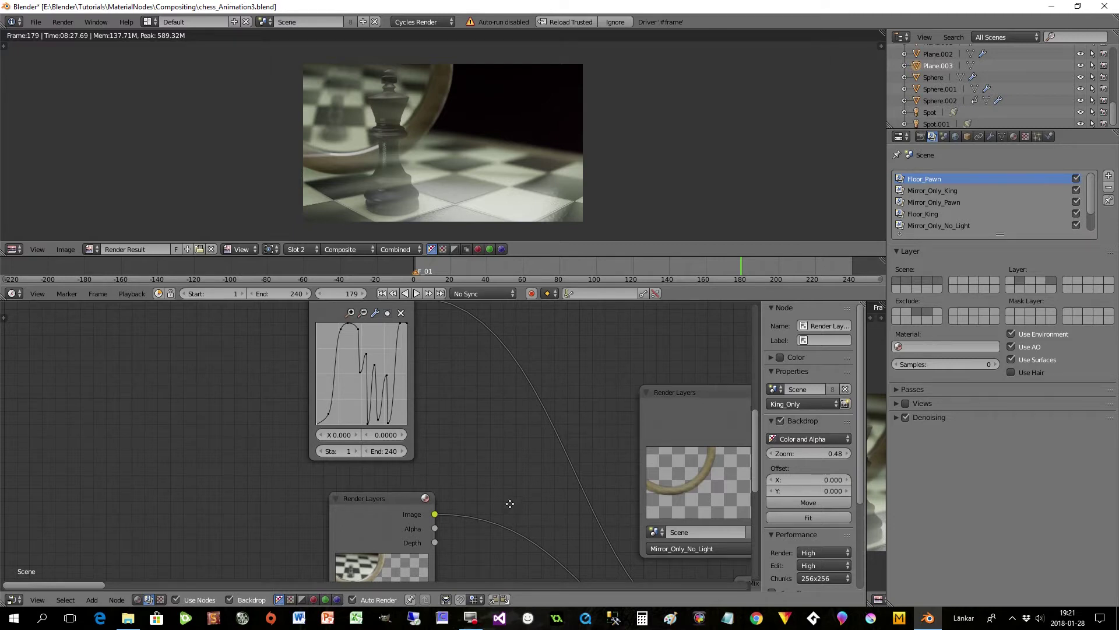
Examine how the Mirror_Only_Pawn and Mirror_Only_King layers feed the Mix node, with the Mirror_Object curve as its factor.
middle_drag(509, 503, 407, 303)
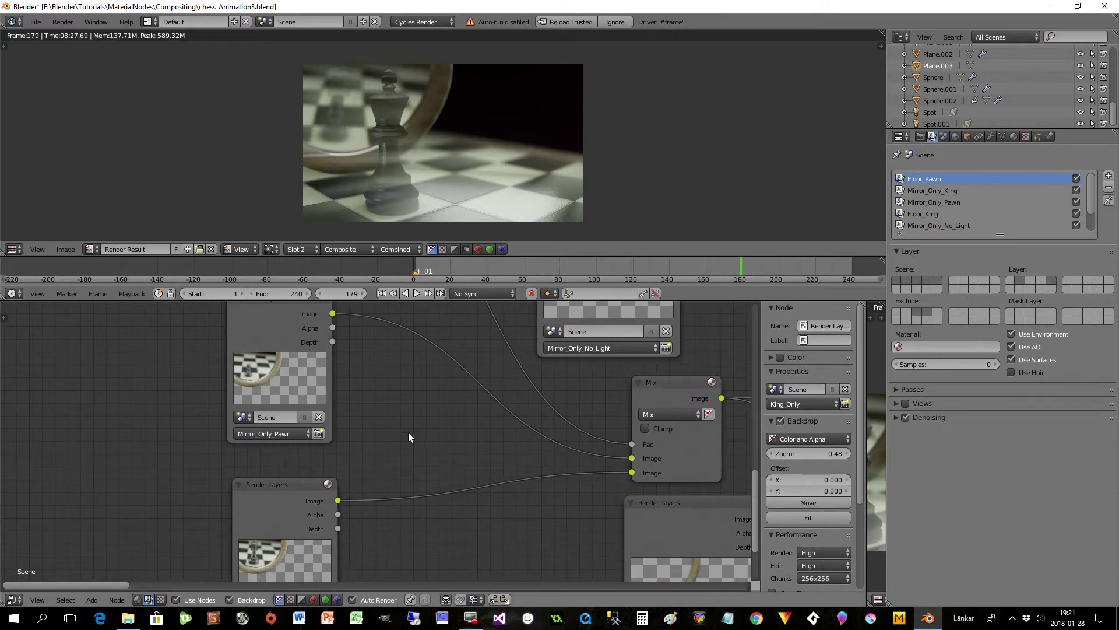
scroll(408, 432, down, 1)
middle_drag(408, 432, 419, 457)
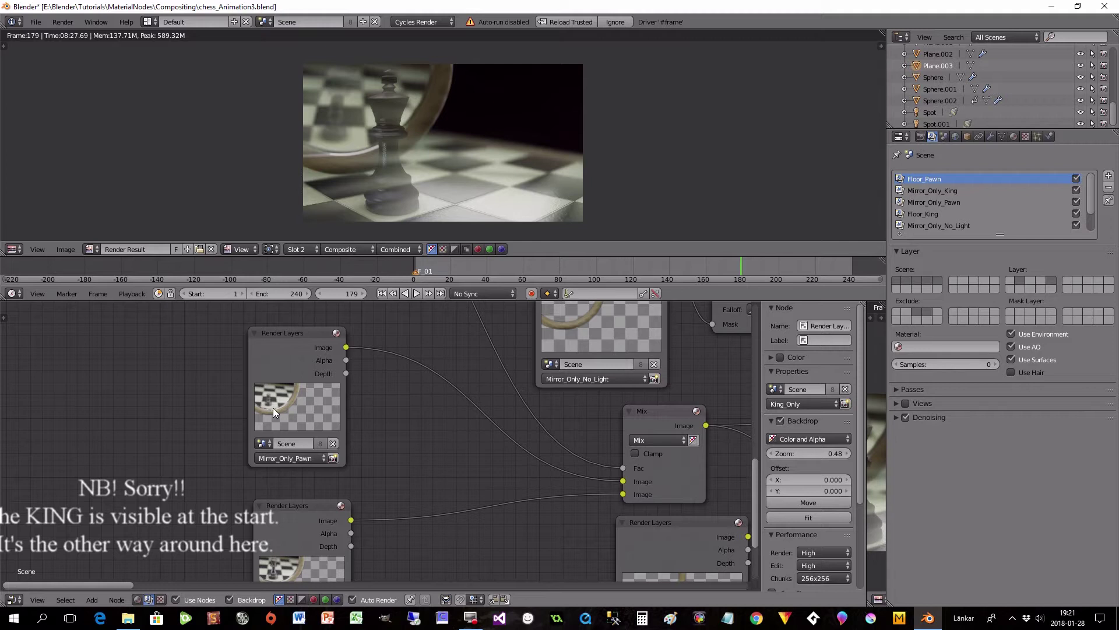
middle_drag(376, 348, 366, 509)
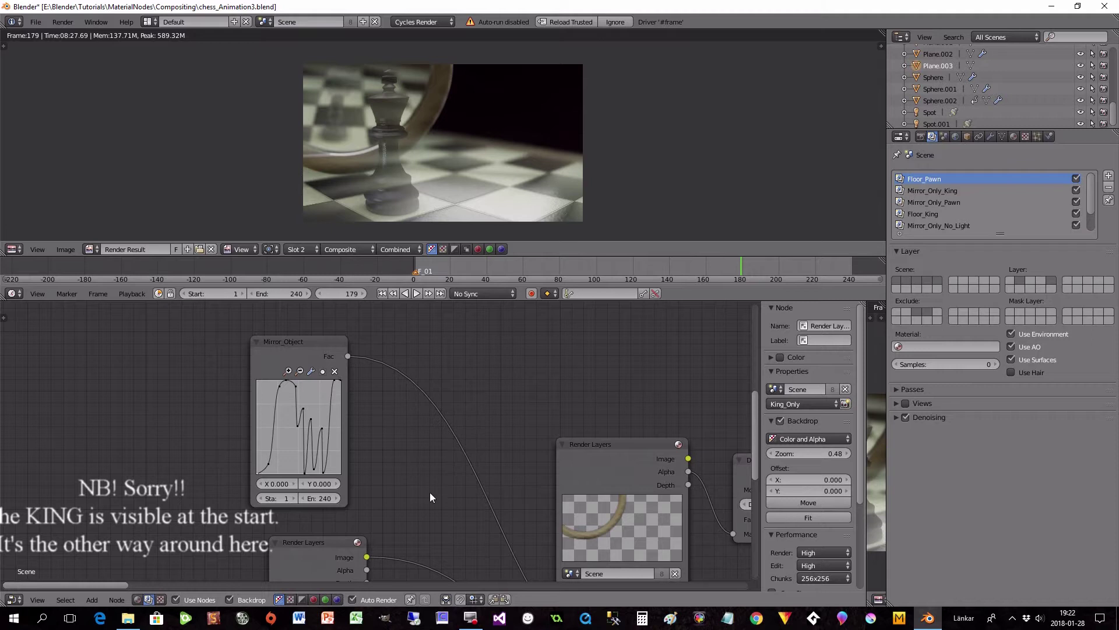
shift+scroll(428, 485, down, 6)
shift+scroll(423, 494, down, 5)
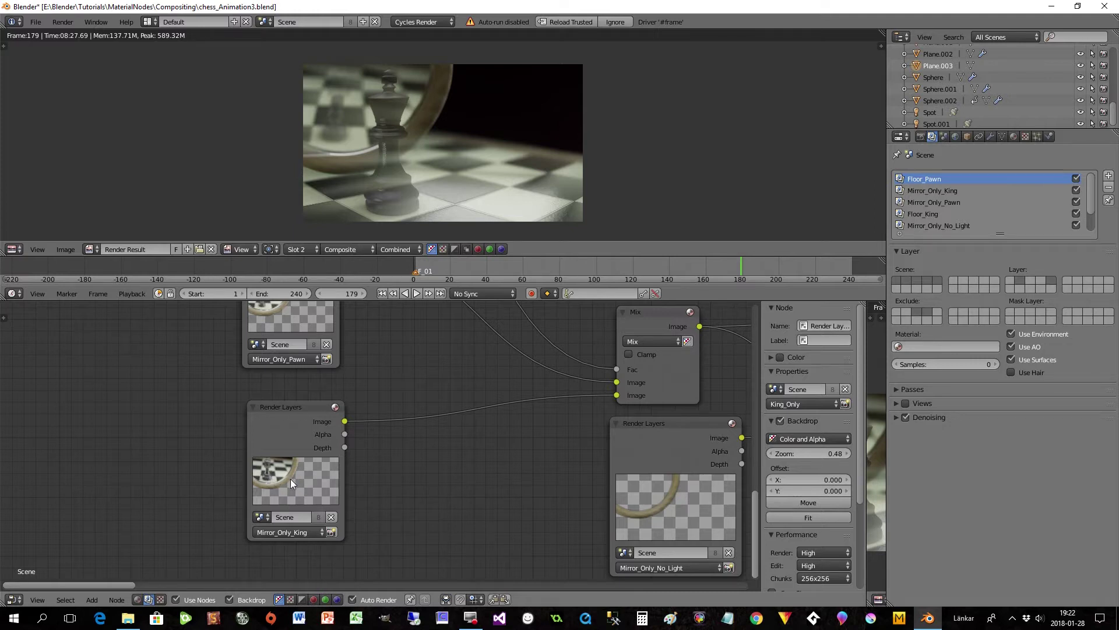
shift+scroll(434, 395, up, 9)
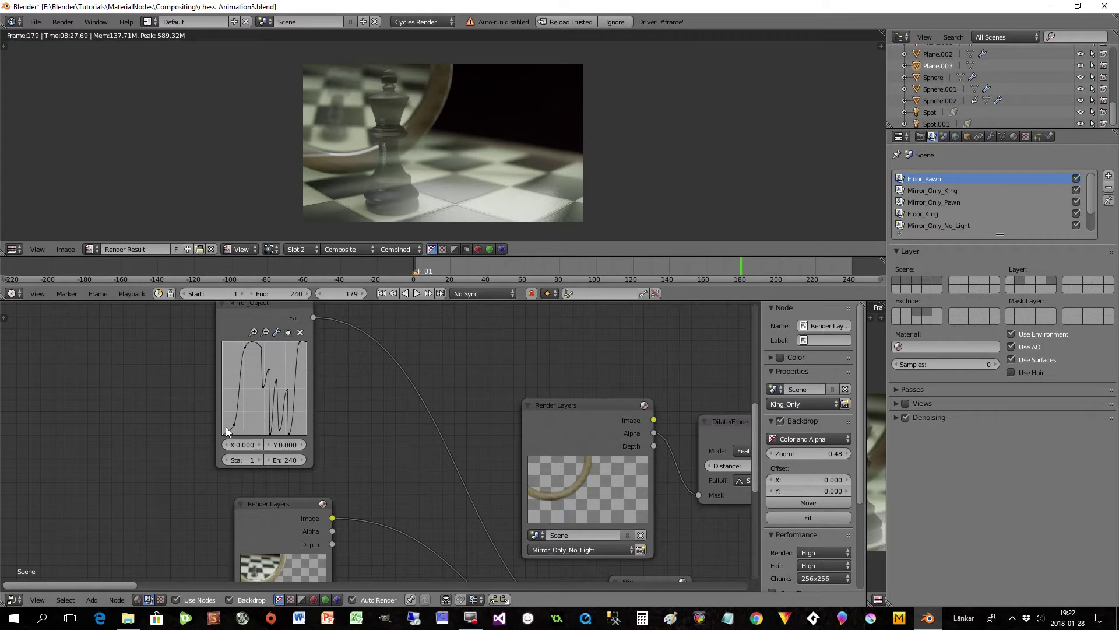
Examine how the two Mirror_Only_No_Light layers and the Dilate/Erode node connect to the Alpha Over node after the Mix.
middle_drag(332, 462, 248, 348)
middle_drag(490, 464, 315, 402)
scroll(373, 432, down, 1)
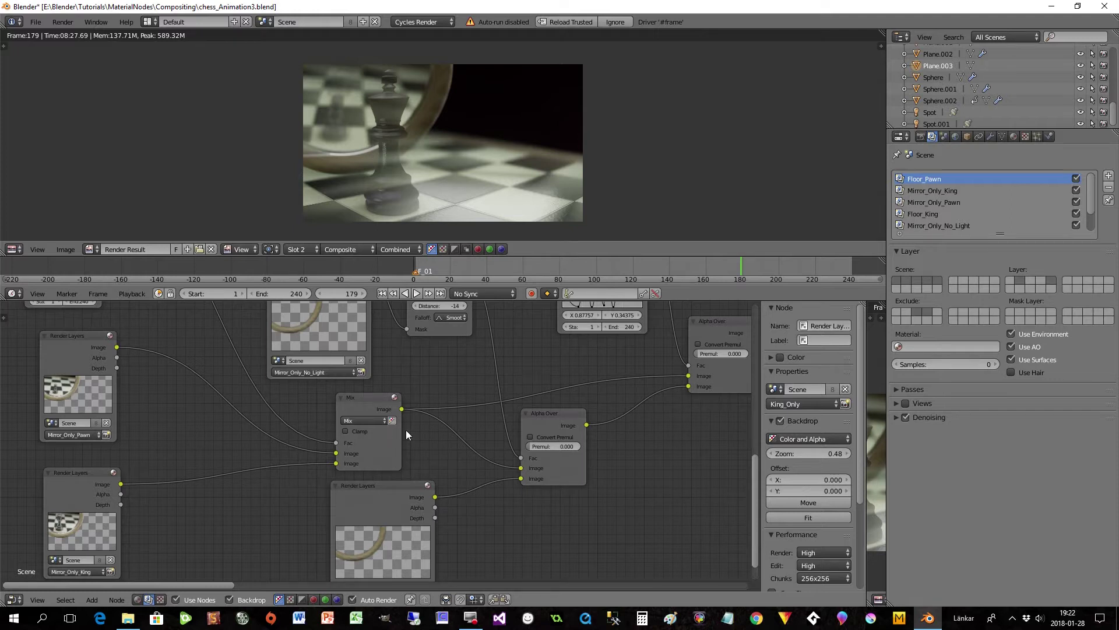
middle_drag(432, 398, 435, 473)
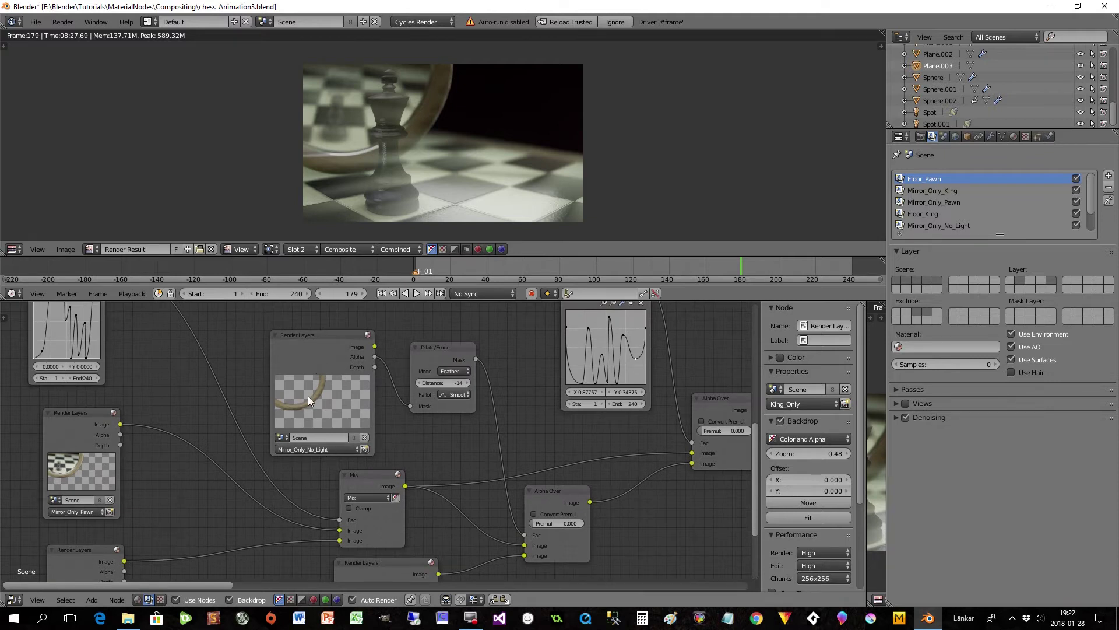
middle_drag(308, 396, 285, 264)
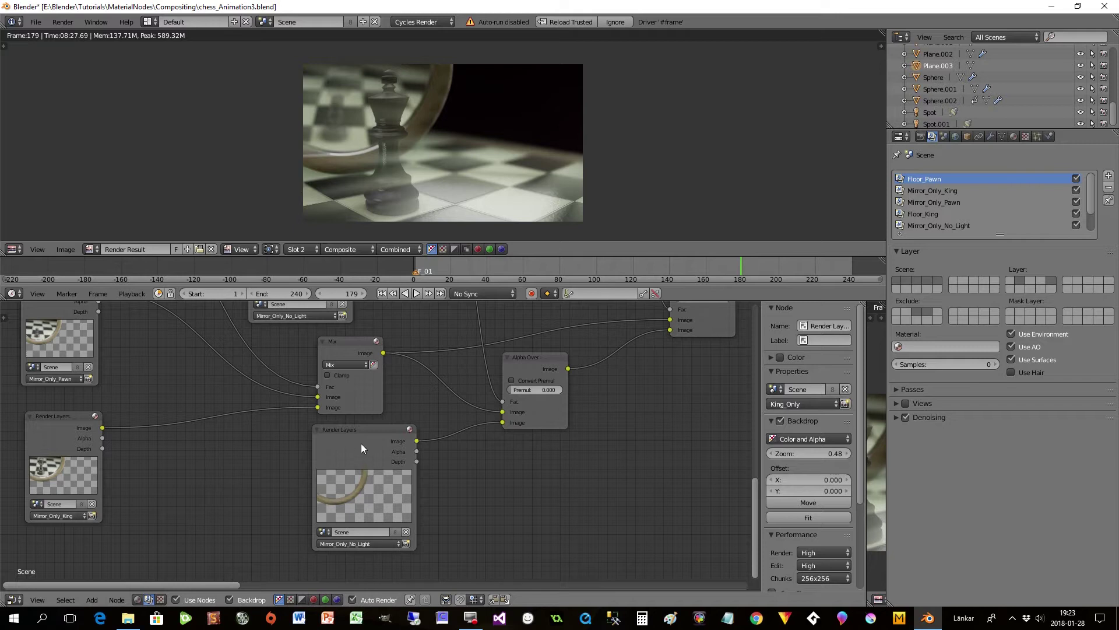
middle_drag(480, 449, 461, 547)
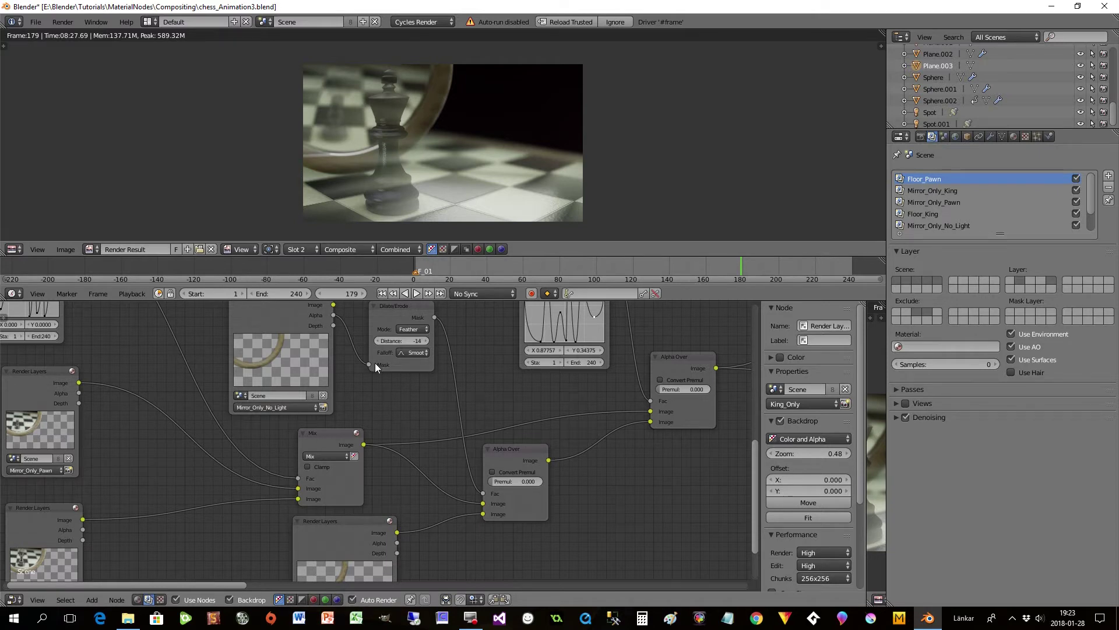
middle_drag(554, 572, 541, 473)
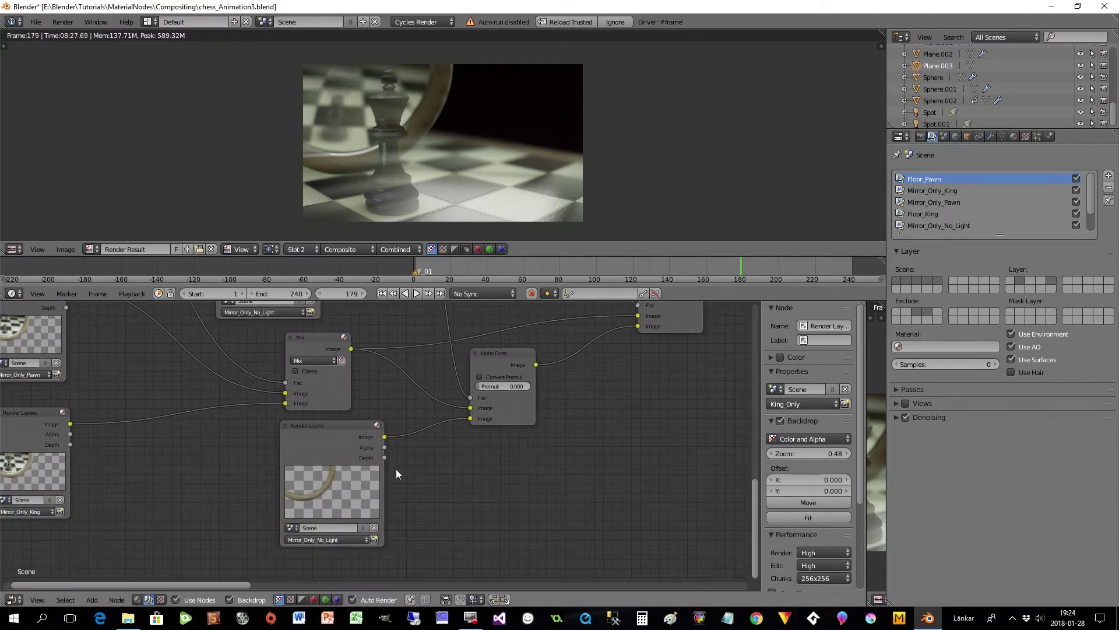
middle_drag(596, 429, 400, 502)
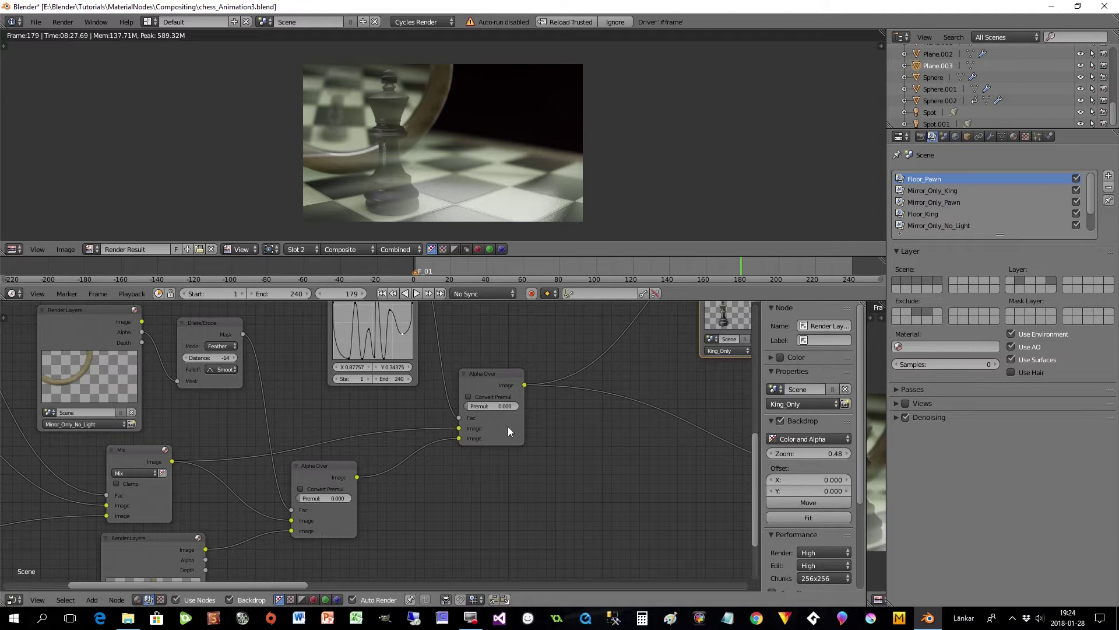
Examine the Light_Dark time curve, the Alpha Over node it drives, and that node's links to the Floor_King and Floor_Pawn branches.
middle_drag(498, 342, 512, 420)
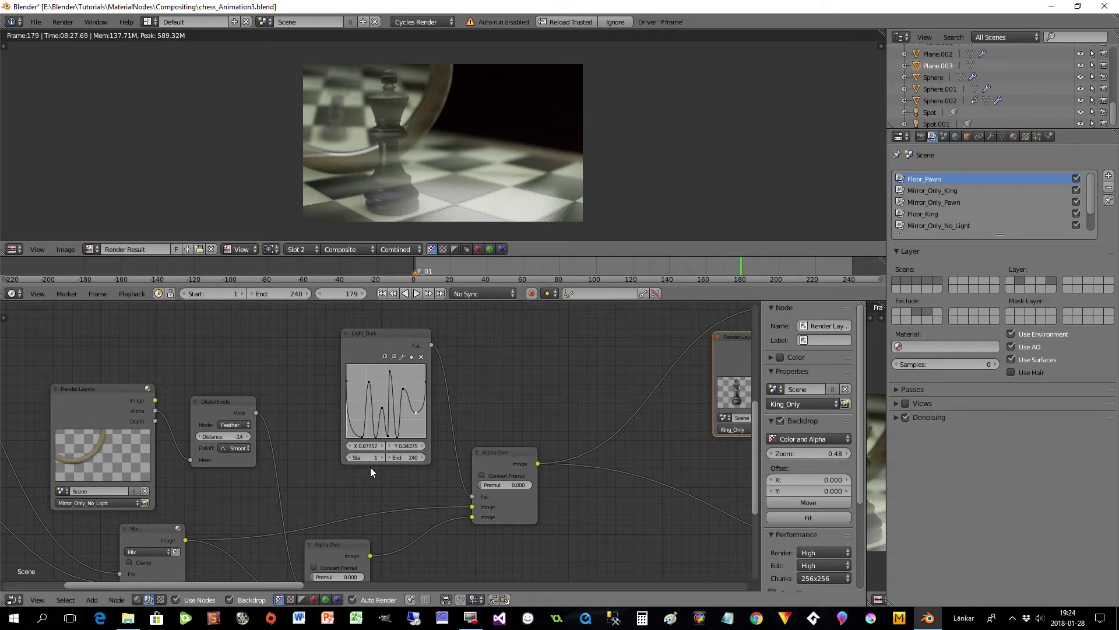
middle_drag(400, 481, 446, 431)
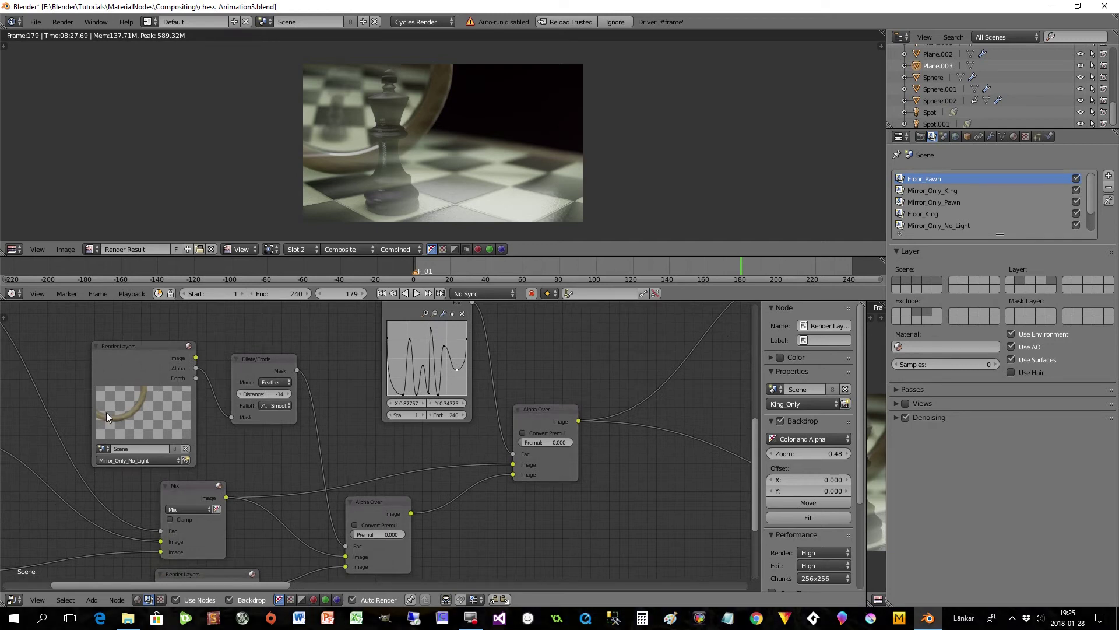
middle_drag(518, 394, 348, 404)
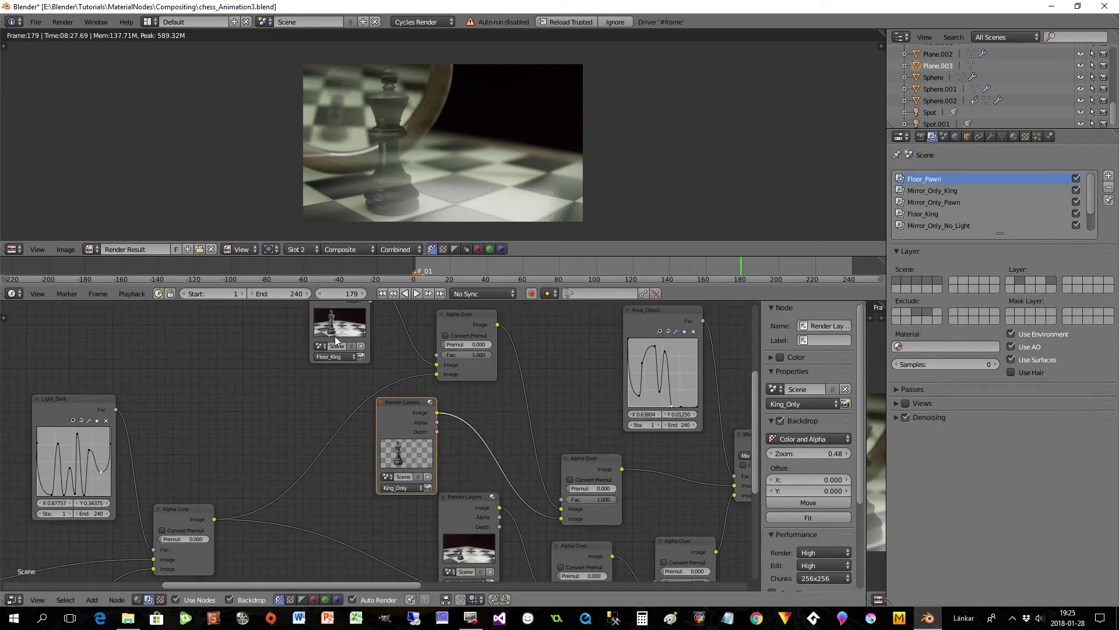
middle_drag(356, 398, 403, 532)
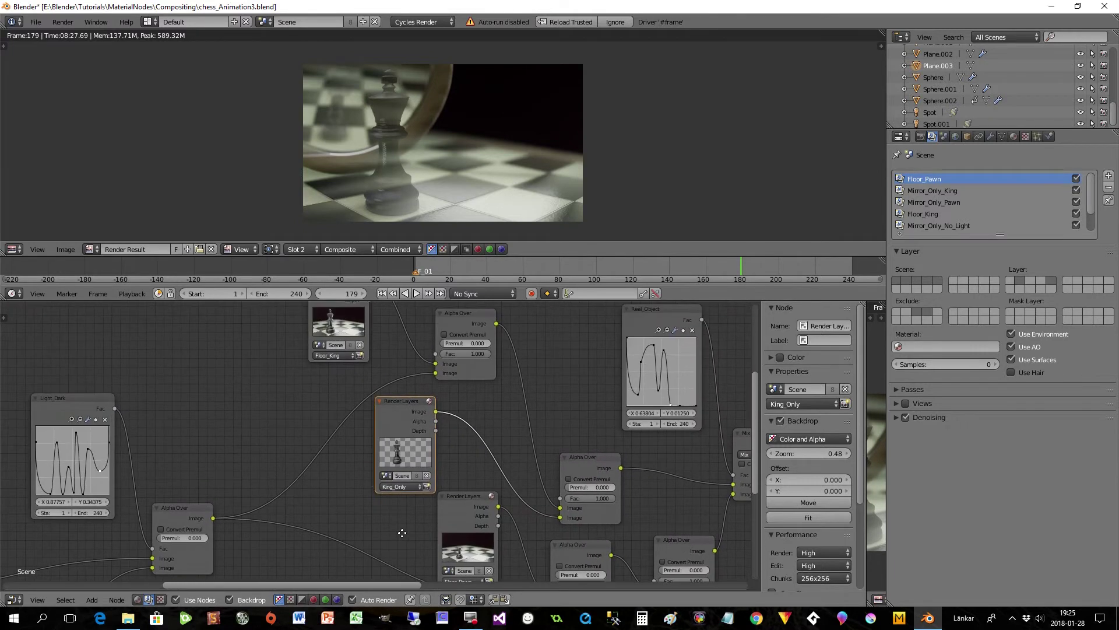
middle_drag(237, 541, 297, 446)
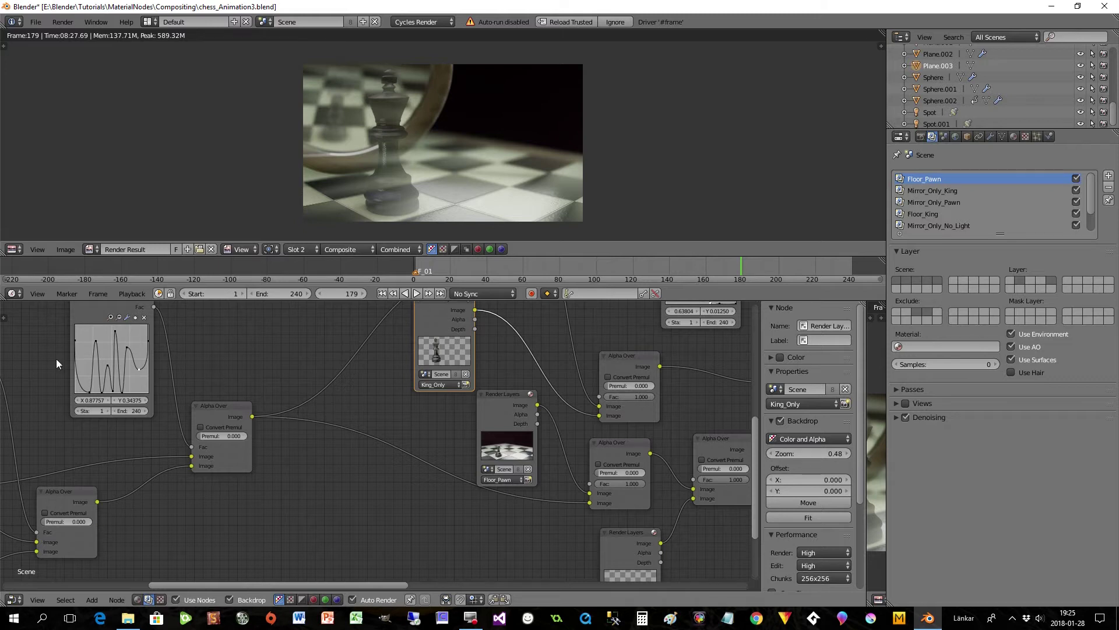
middle_drag(366, 392, 308, 537)
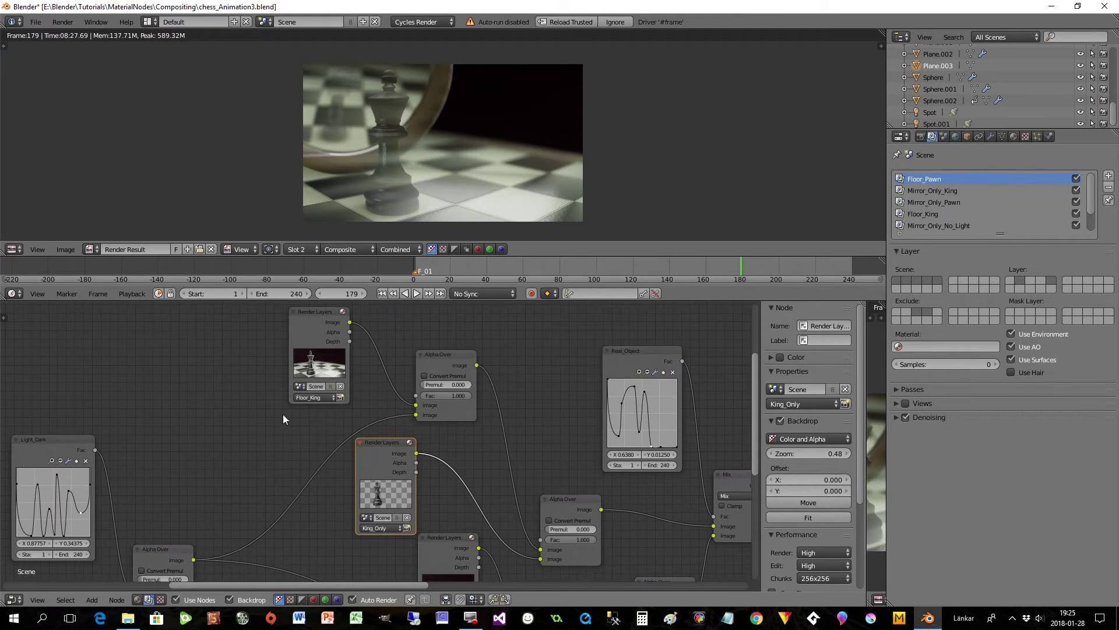
Examine the Floor_King and King_Only Render Layers nodes and the Alpha Over nodes they feed.
middle_drag(268, 407, 251, 423)
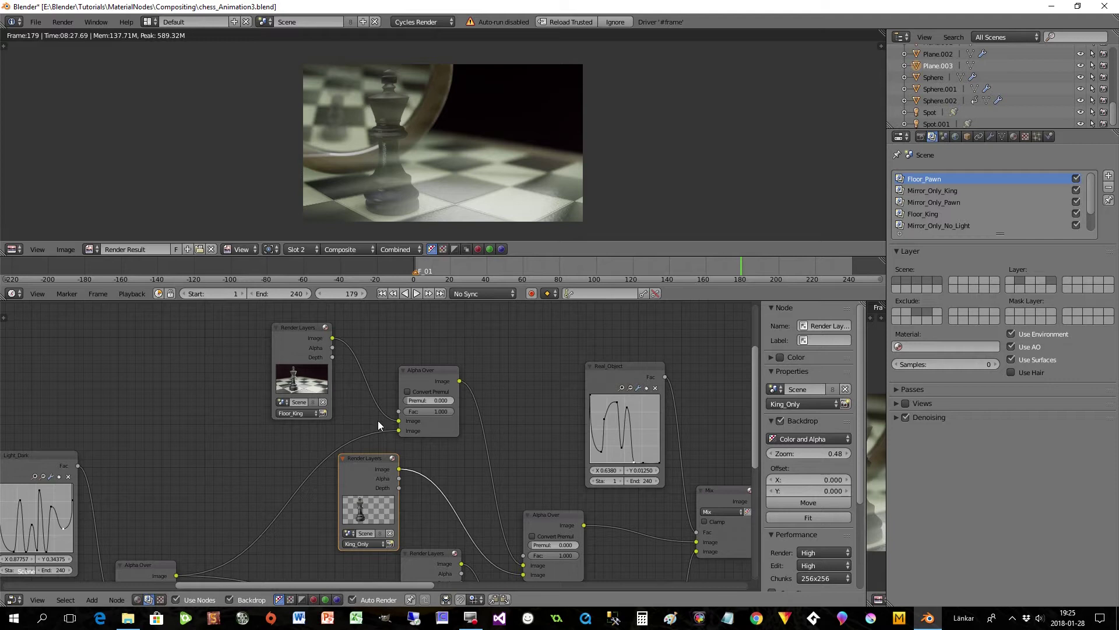
middle_drag(272, 476, 293, 445)
scroll(271, 448, up, 1)
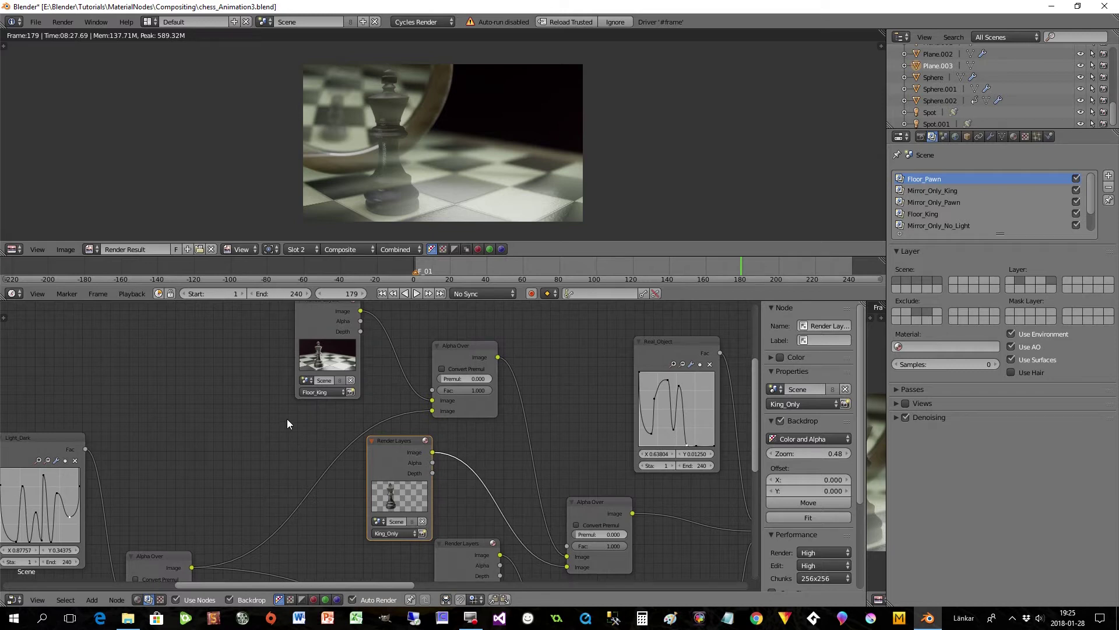
scroll(288, 420, up, 2)
middle_drag(288, 420, 319, 471)
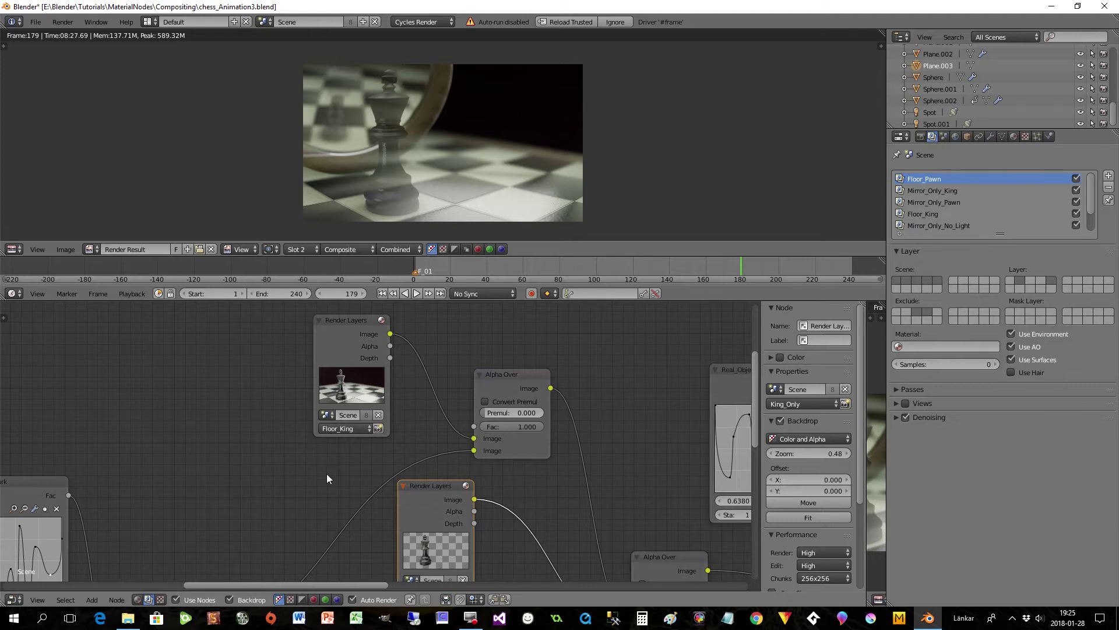
middle_drag(250, 491, 242, 552)
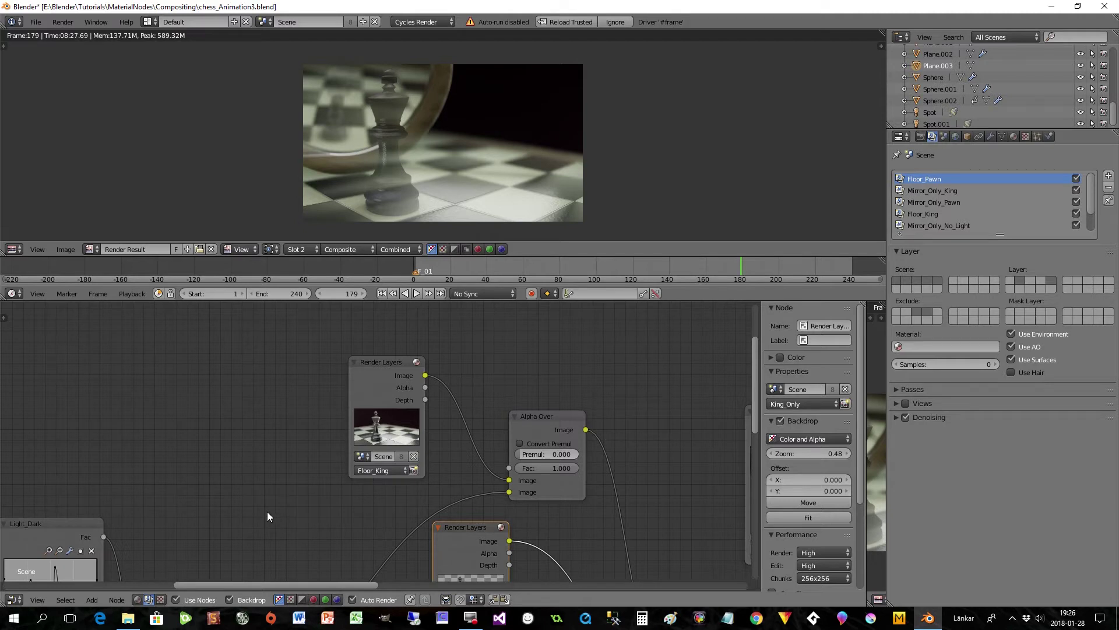
middle_drag(281, 515, 243, 418)
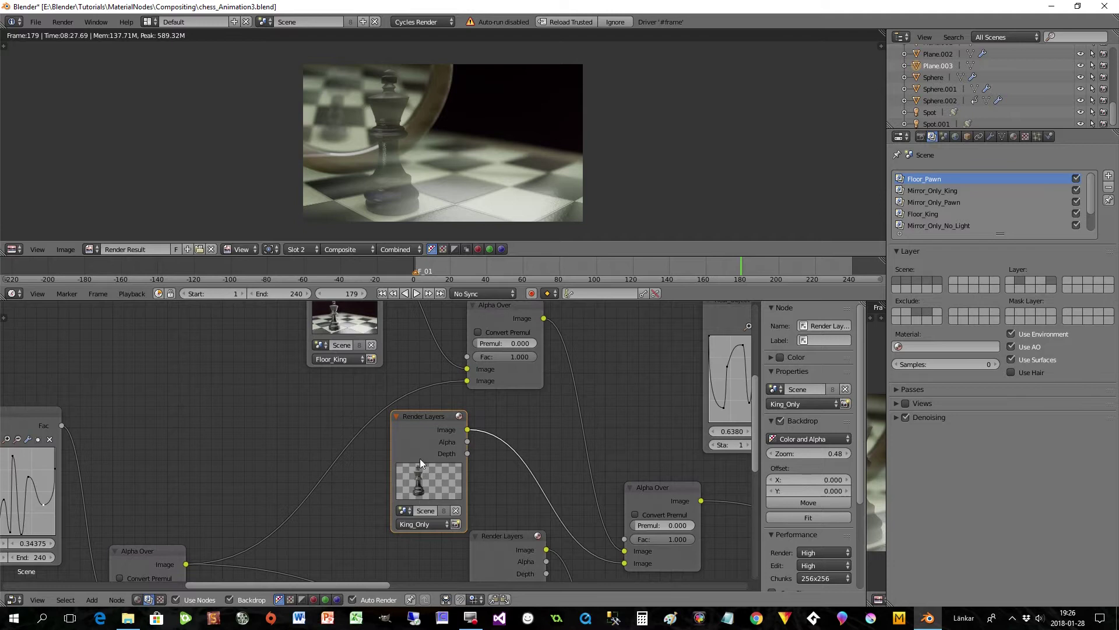
shift+scroll(310, 432, up, 3)
ctrl+middle_drag(349, 366, 402, 583)
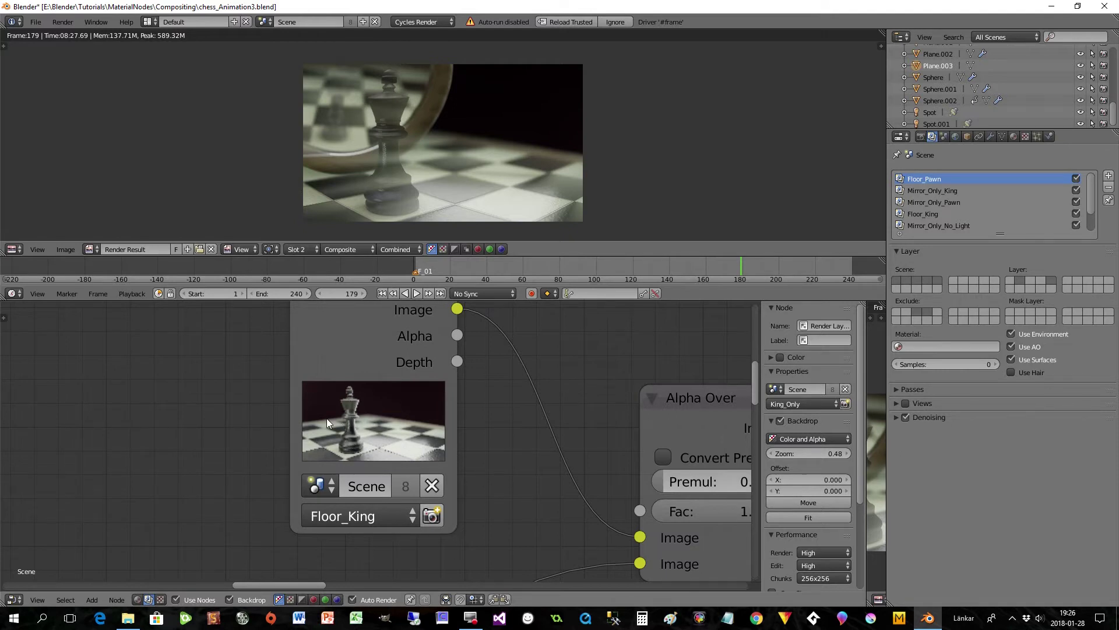
Compare the Floor_King and King_Only layers and trace how King_Only is laid over the combined floor image.
scroll(531, 509, down, 5)
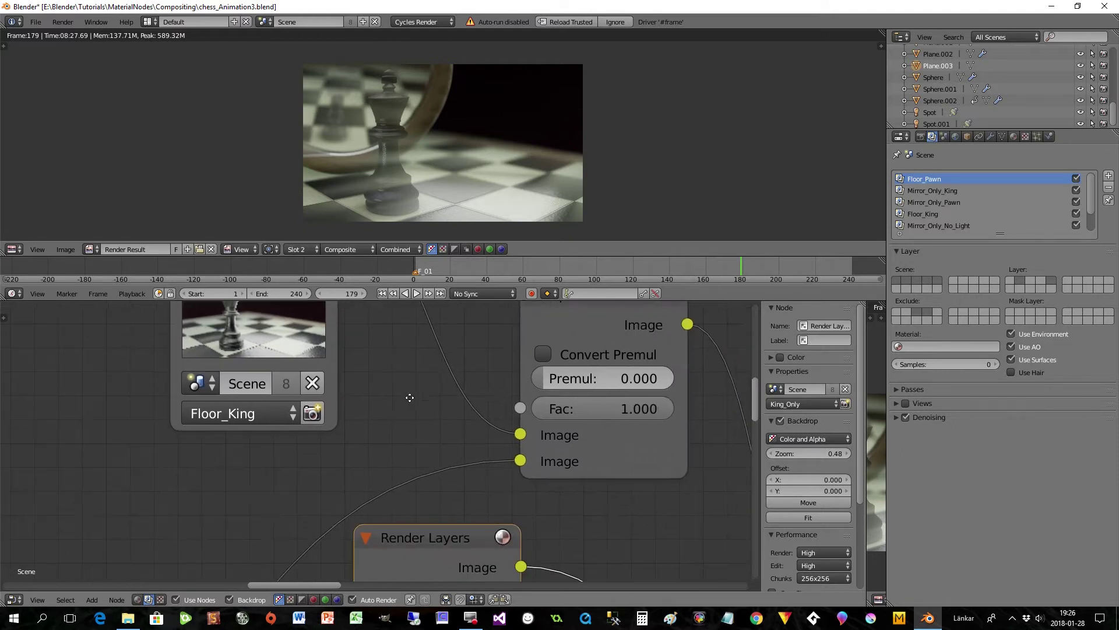
middle_drag(278, 511, 219, 442)
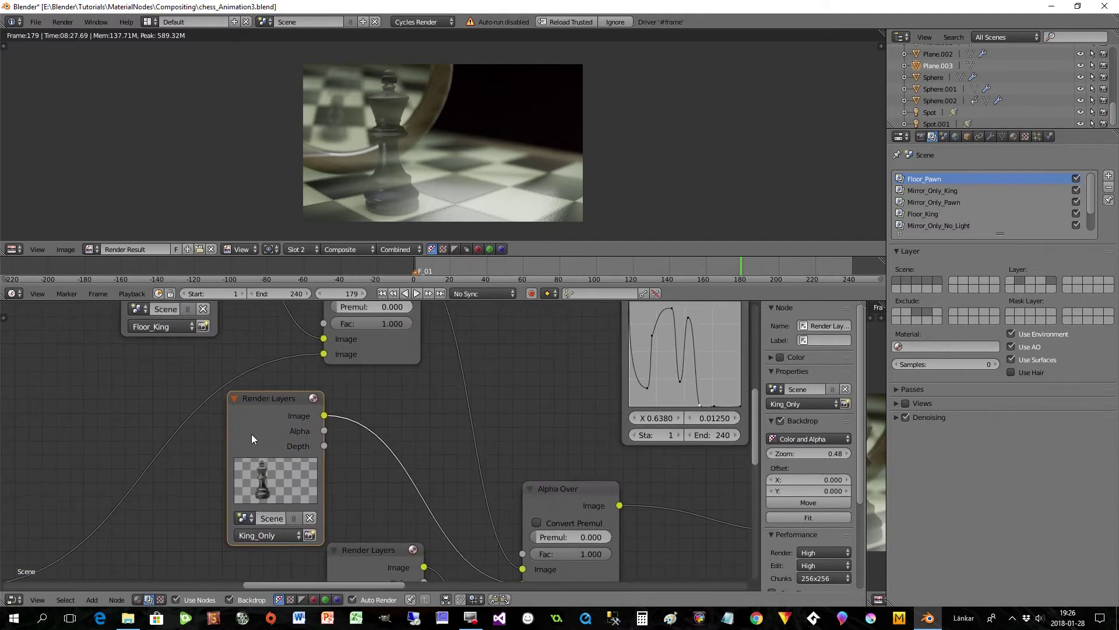
middle_drag(398, 432, 393, 544)
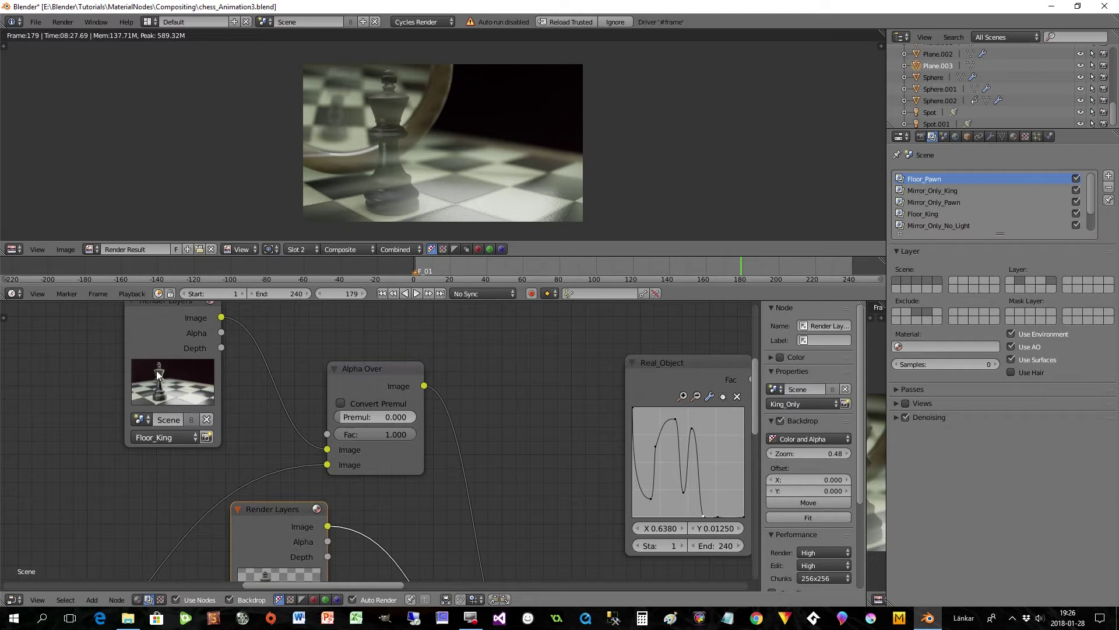
middle_drag(410, 497, 408, 392)
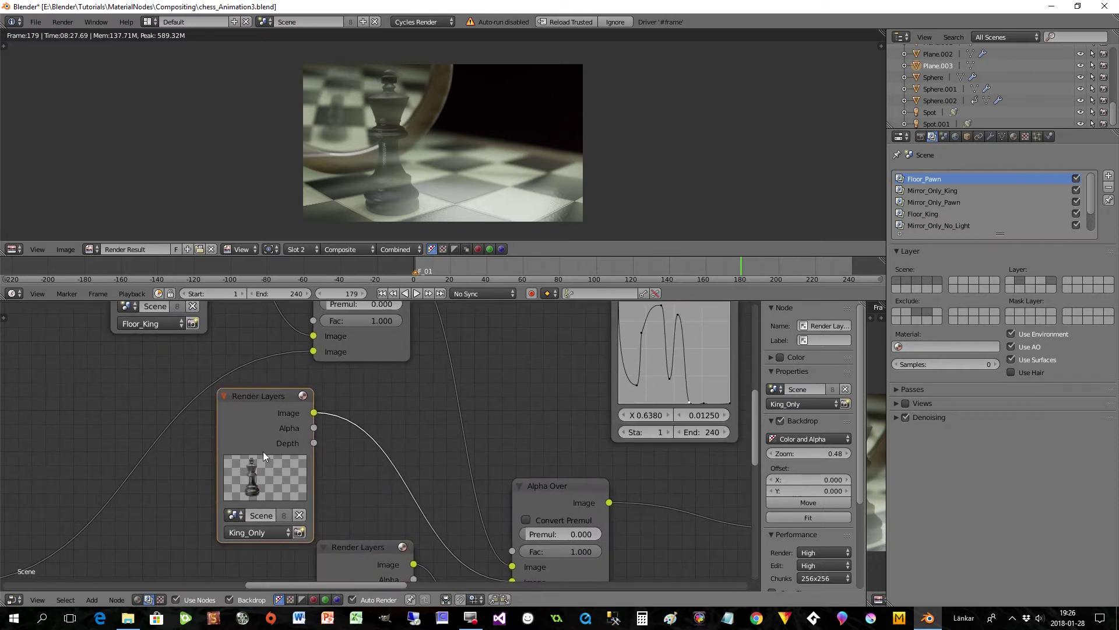
middle_drag(209, 359, 239, 369)
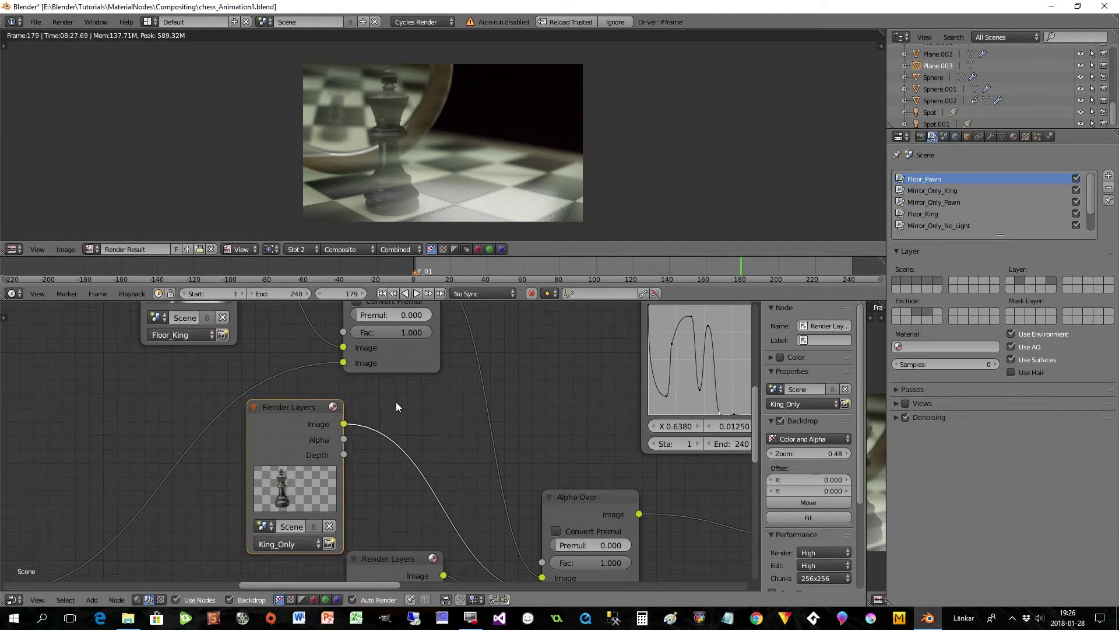
middle_drag(424, 444, 391, 417)
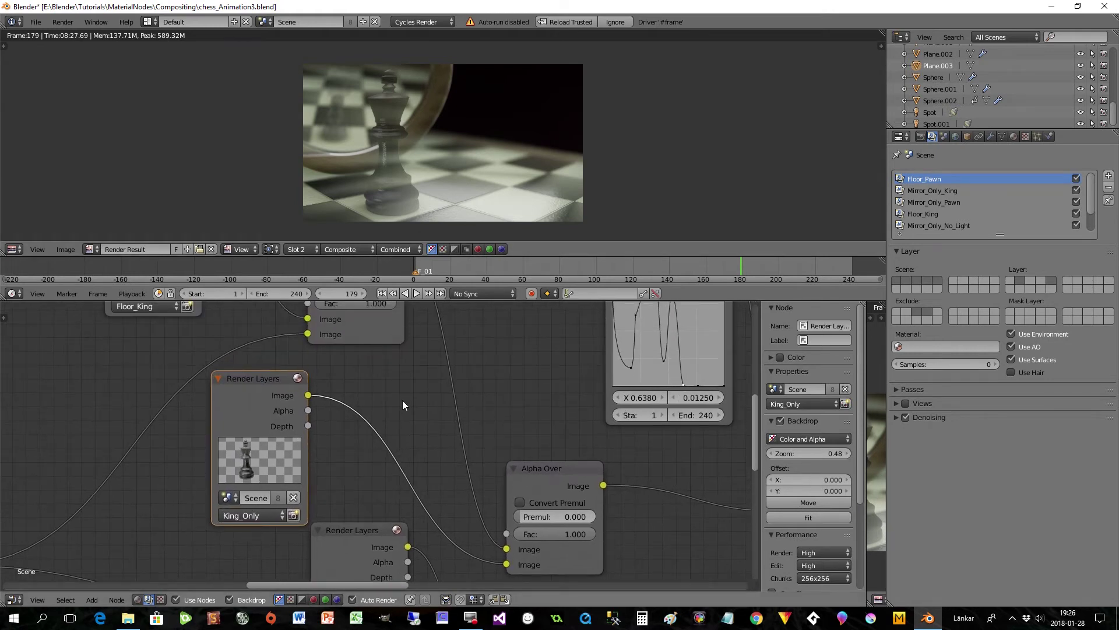
middle_drag(402, 405, 499, 497)
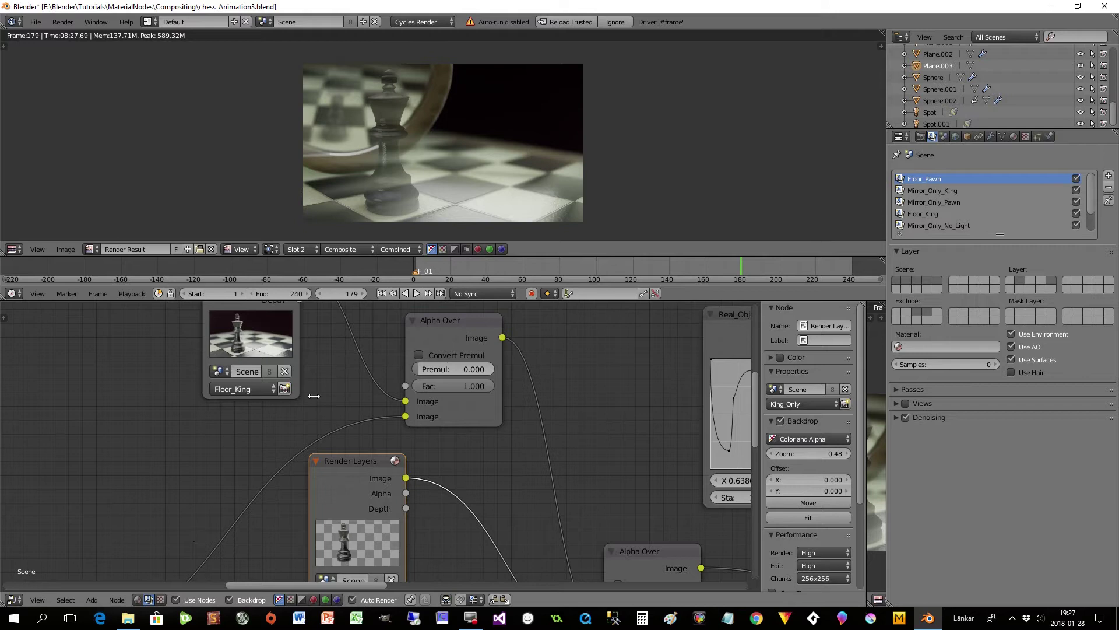
Examine the Floor_Pawn Render Layers node and its Alpha Over nodes, comparing this branch with the King_Only branch.
middle_drag(269, 461, 236, 375)
middle_drag(323, 540, 390, 360)
middle_drag(470, 550, 310, 419)
middle_drag(388, 470, 456, 576)
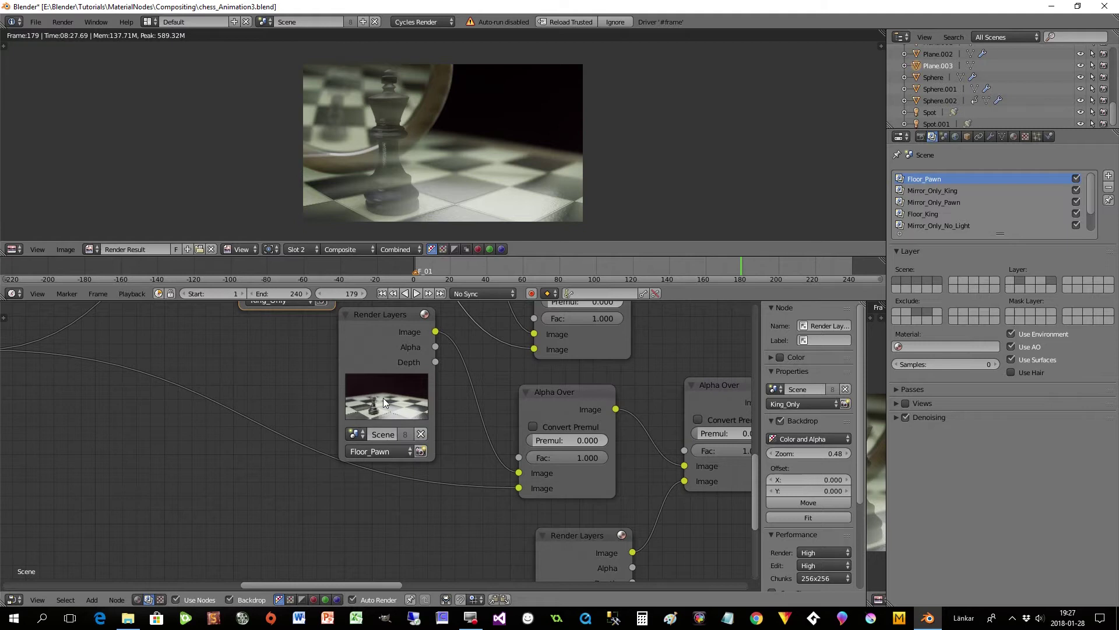
middle_drag(262, 370, 350, 545)
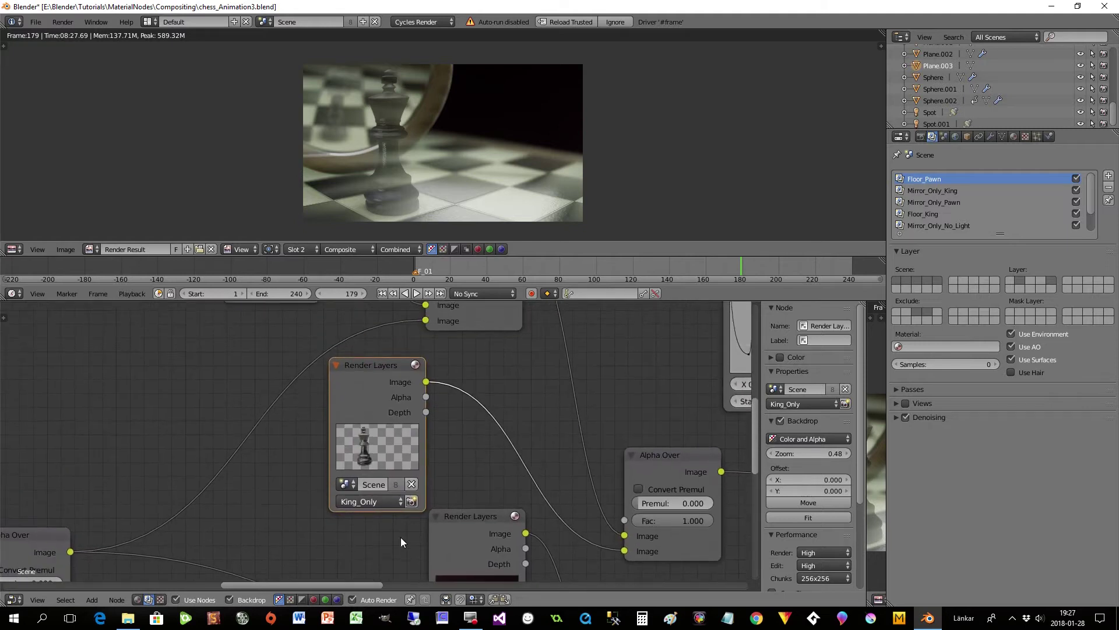
Trace how the mirror image enters both floor branches and how the king and pawn branches meet in the Mix node.
scroll(400, 537, down, 3)
middle_drag(498, 435, 472, 444)
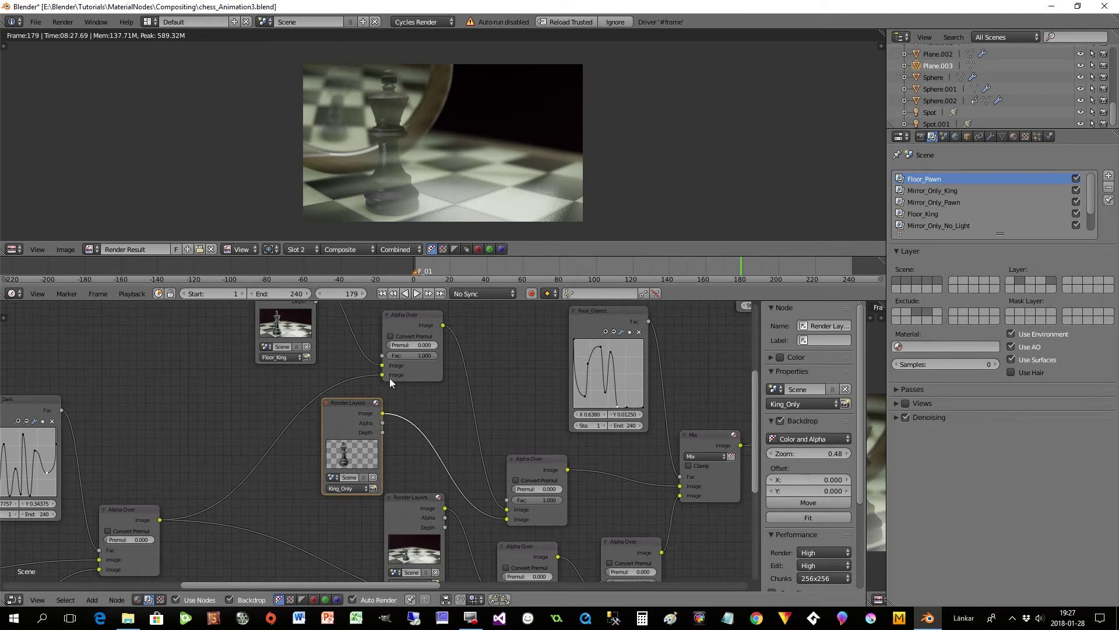
middle_drag(389, 378, 371, 375)
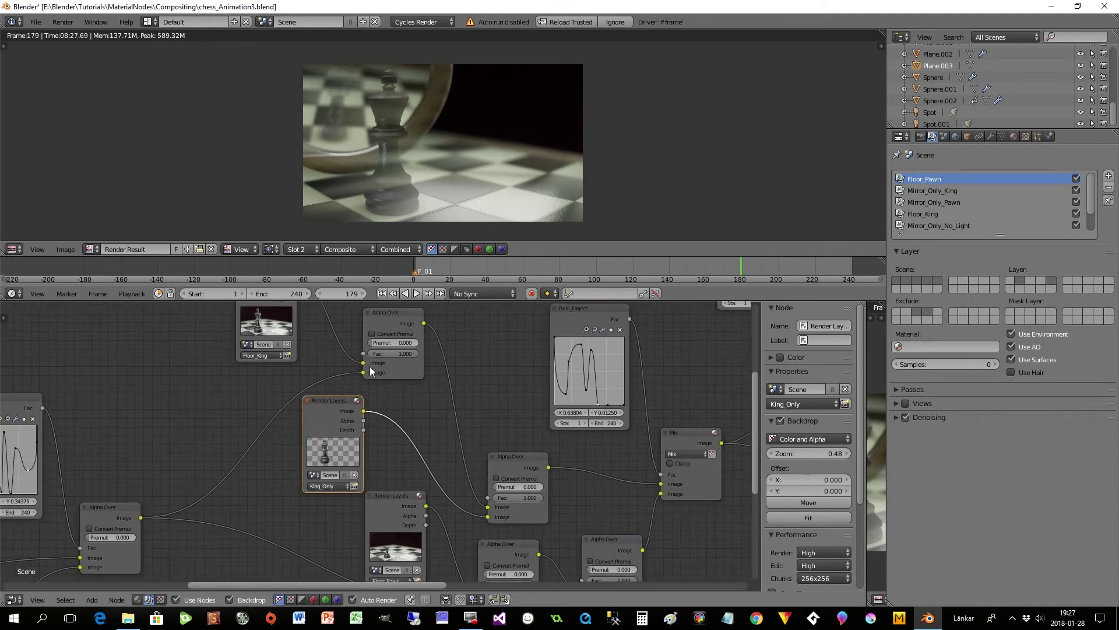
middle_drag(397, 418, 311, 367)
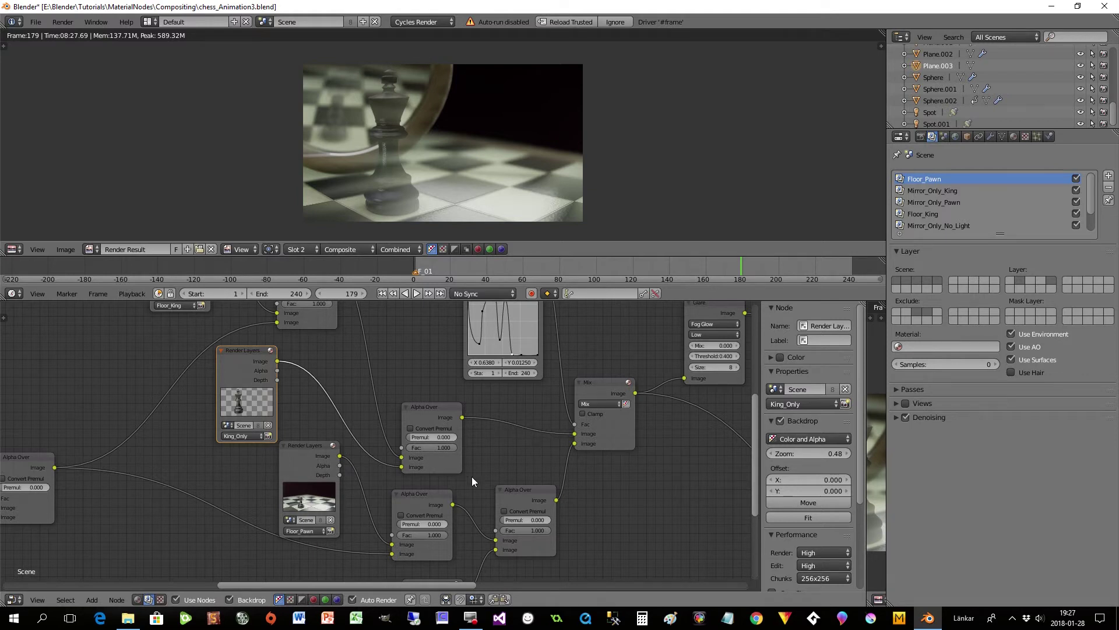
middle_drag(472, 478, 497, 450)
middle_drag(611, 590, 439, 558)
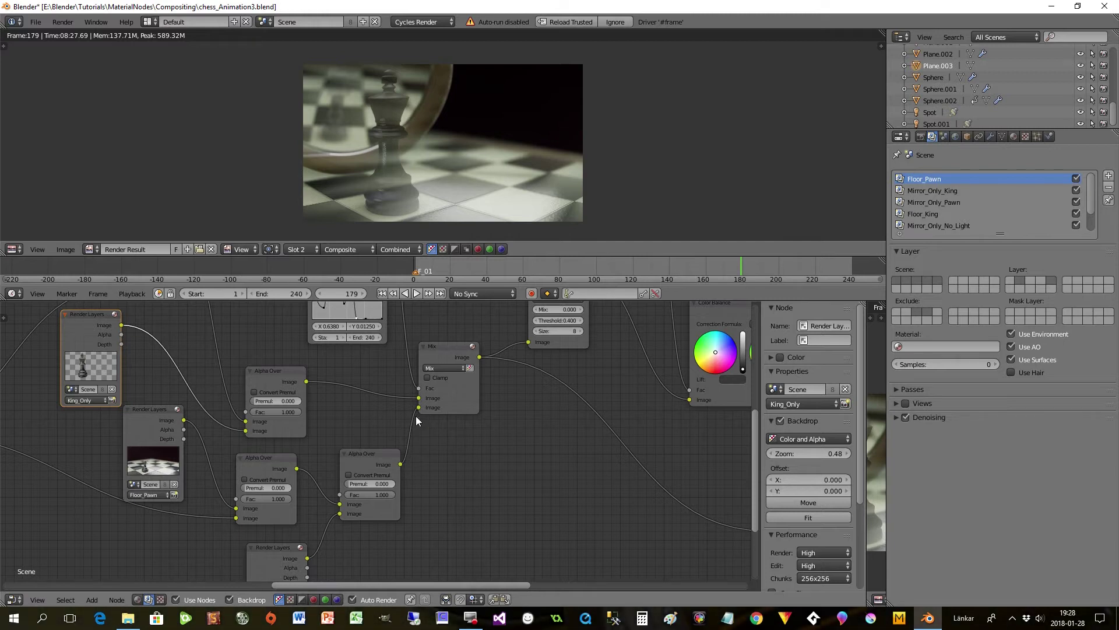
Move the Real_Object time curve node slightly upward and examine its link to the Mix node's factor.
middle_drag(356, 381, 373, 513)
drag(359, 356, 358, 331)
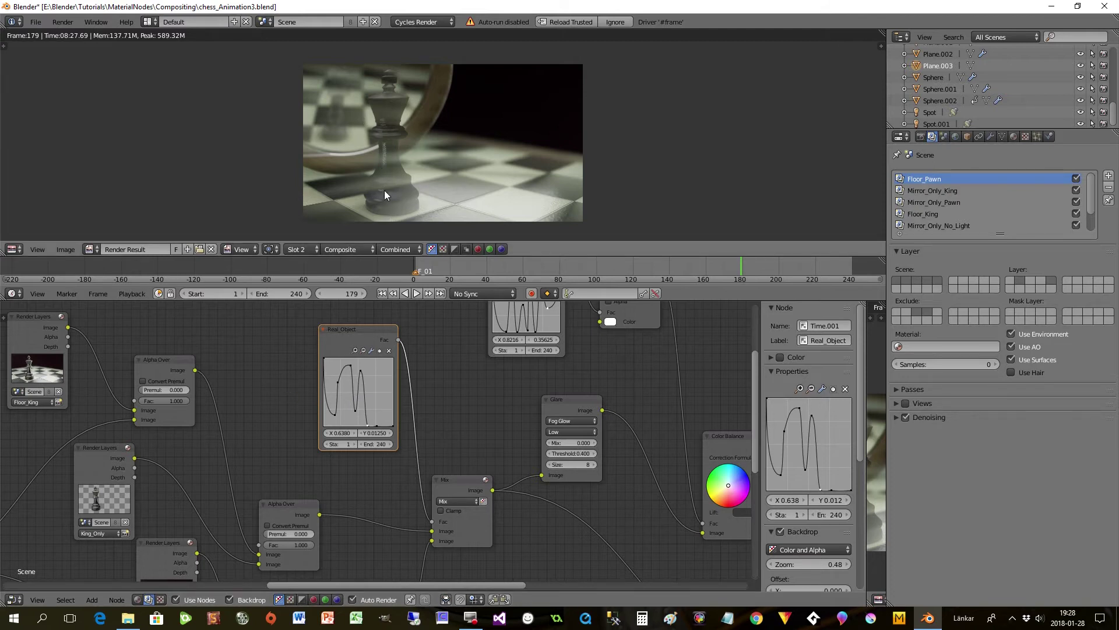
mouse_move(309, 436)
middle_down()
mouse_move(315, 452)
mouse_move(309, 432)
middle_up()
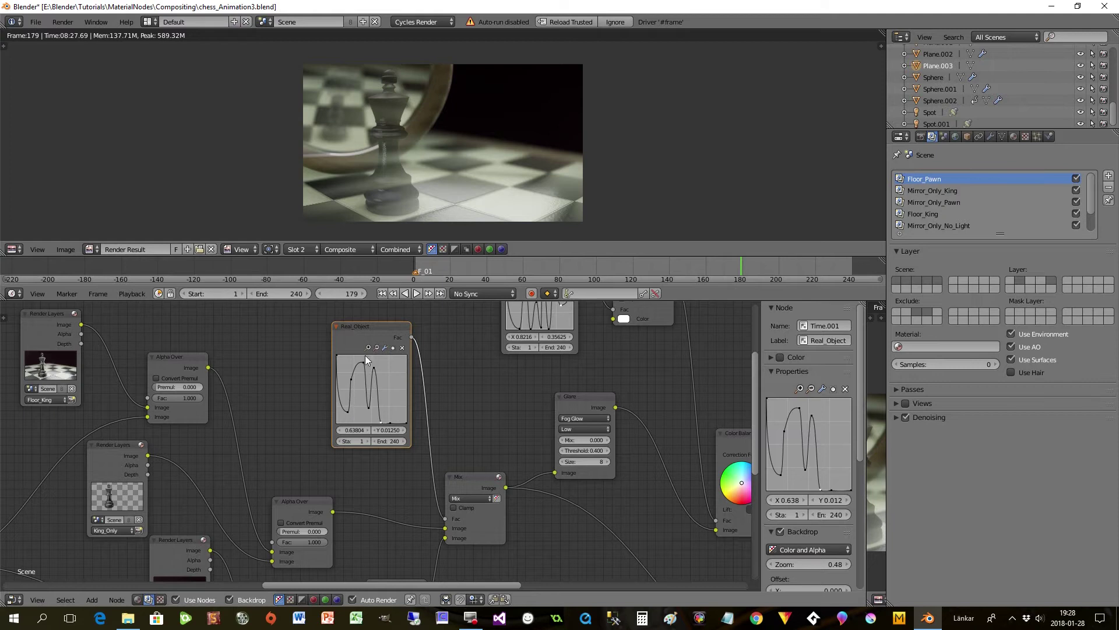
middle_drag(402, 486, 411, 464)
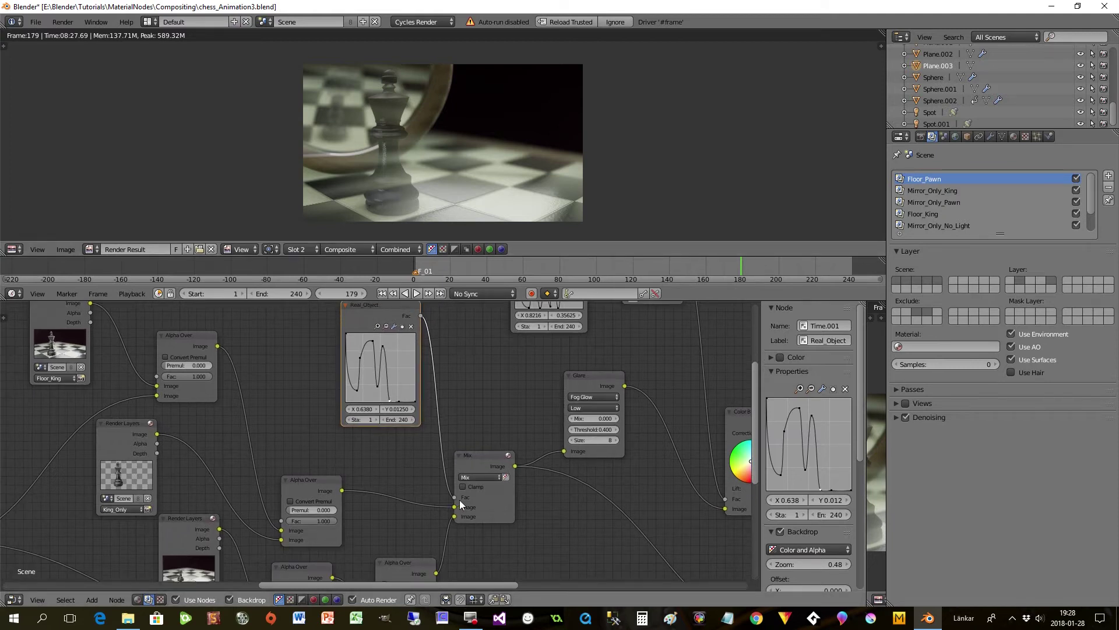
middle_drag(495, 548, 477, 494)
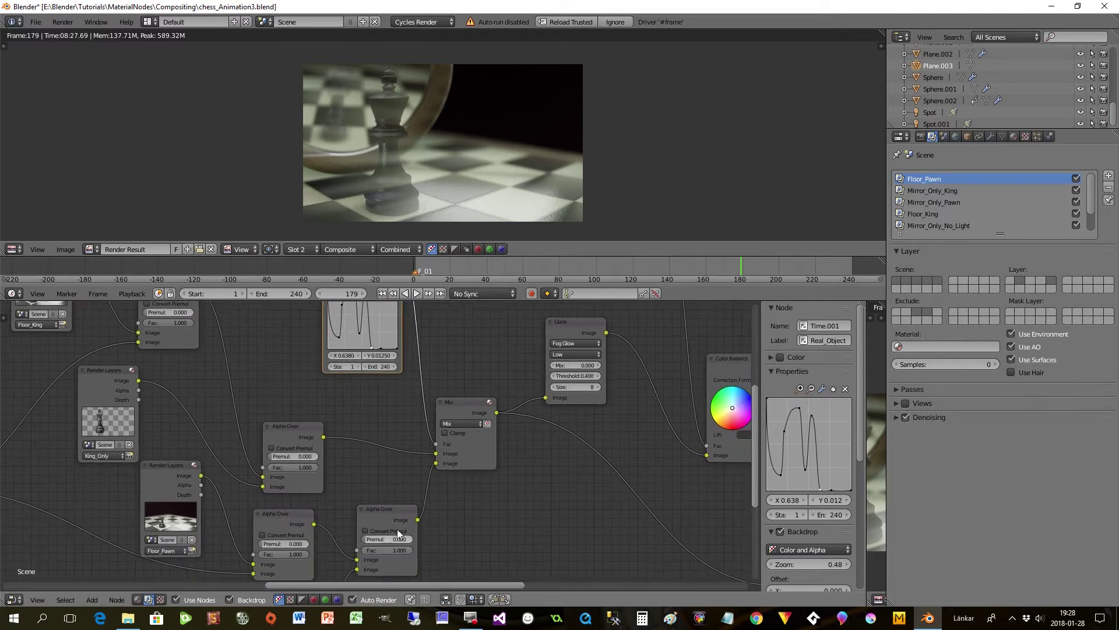
middle_drag(403, 411, 407, 469)
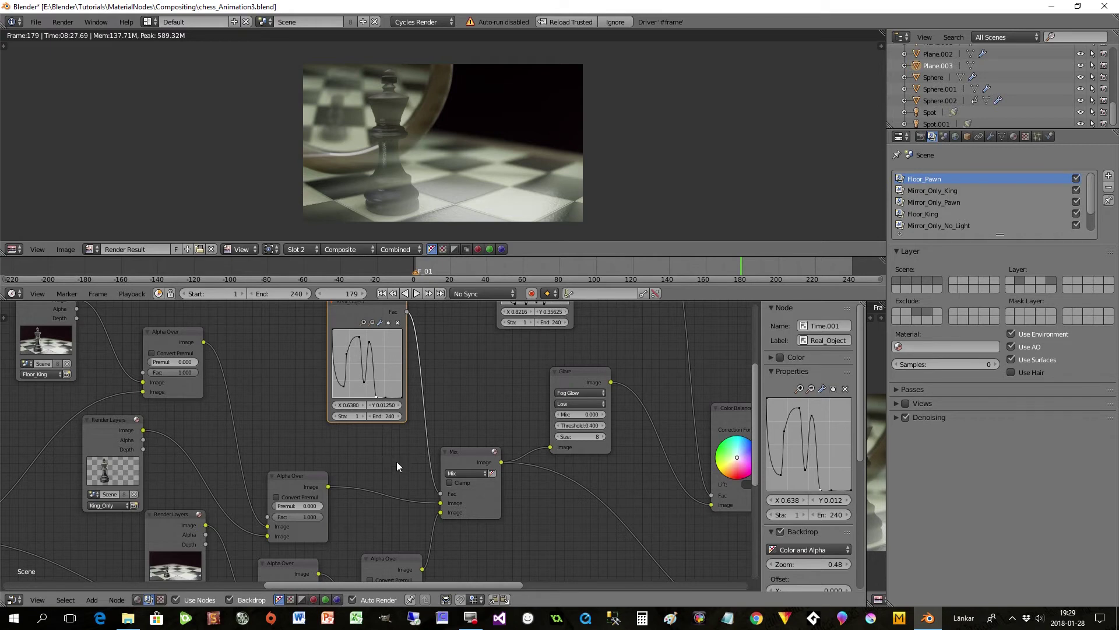
Examine the finishing nodes after the Mix: the Glare node and the Color Balance driven by the inverted Light_Dark curve.
middle_drag(404, 484, 344, 428)
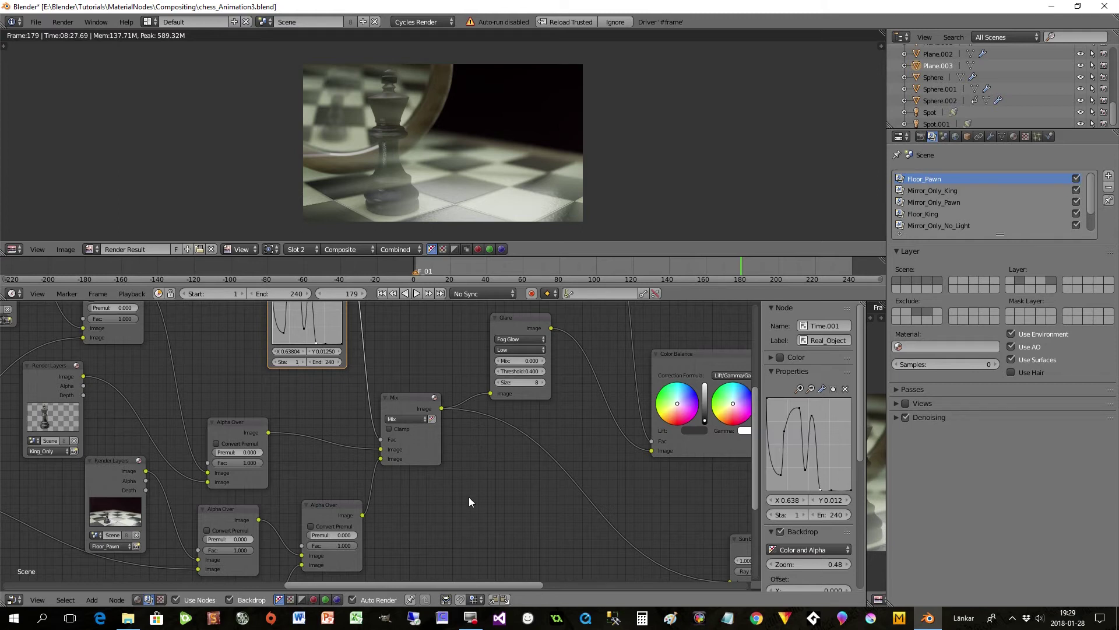
scroll(468, 496, down, 4)
scroll(427, 469, down, 2)
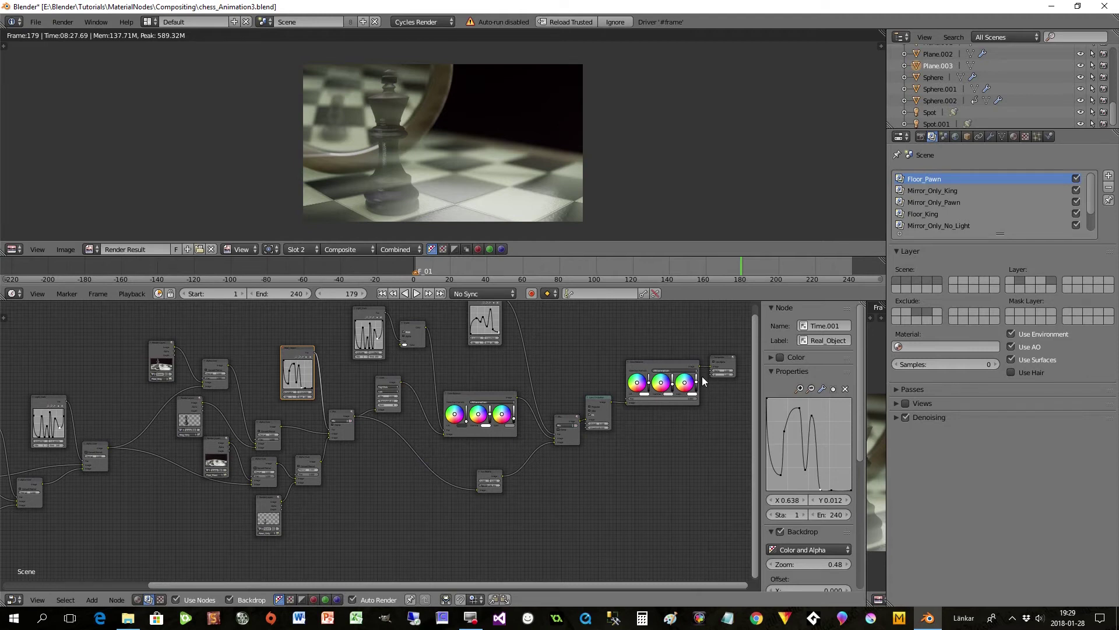
scroll(703, 381, up, 1)
middle_drag(440, 448, 442, 523)
scroll(471, 510, up, 1)
scroll(540, 450, up, 1)
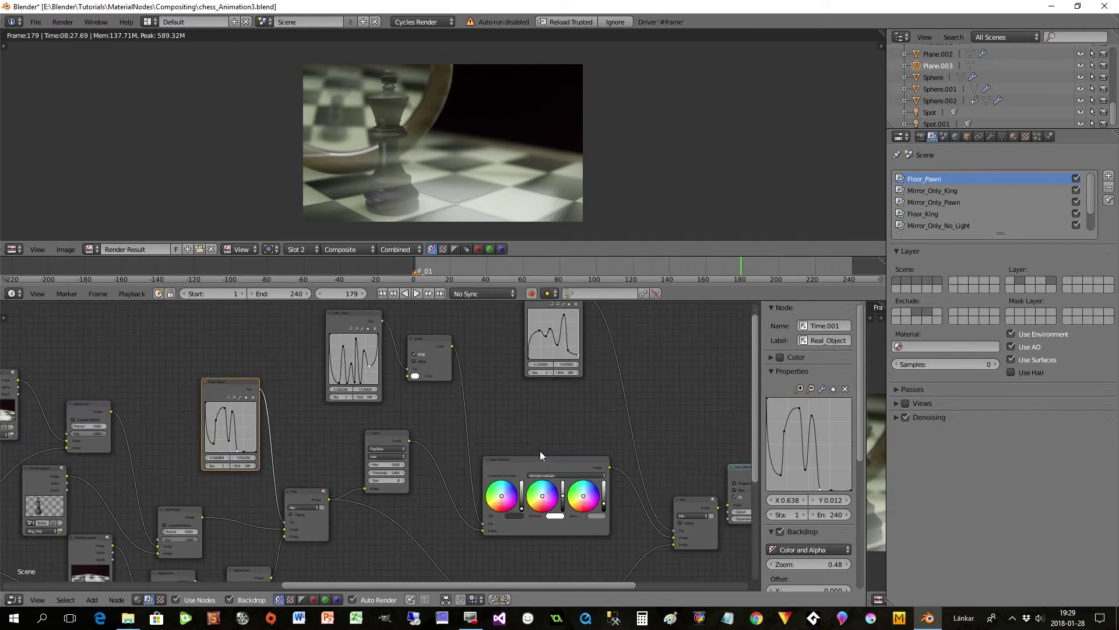
scroll(488, 458, up, 1)
middle_drag(522, 436, 505, 453)
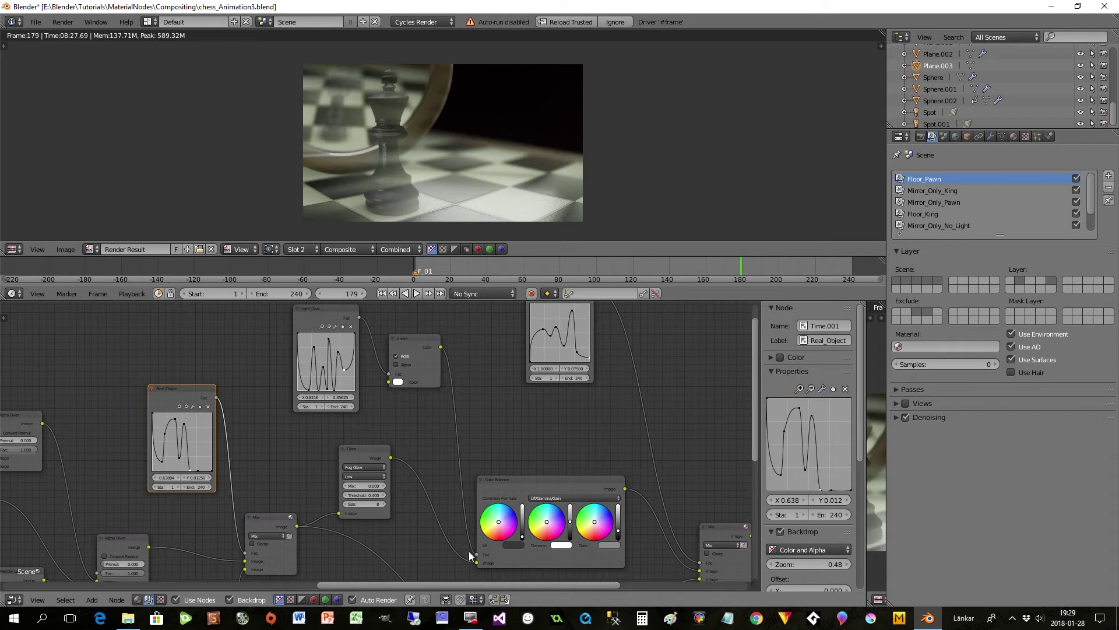
middle_drag(443, 492, 414, 458)
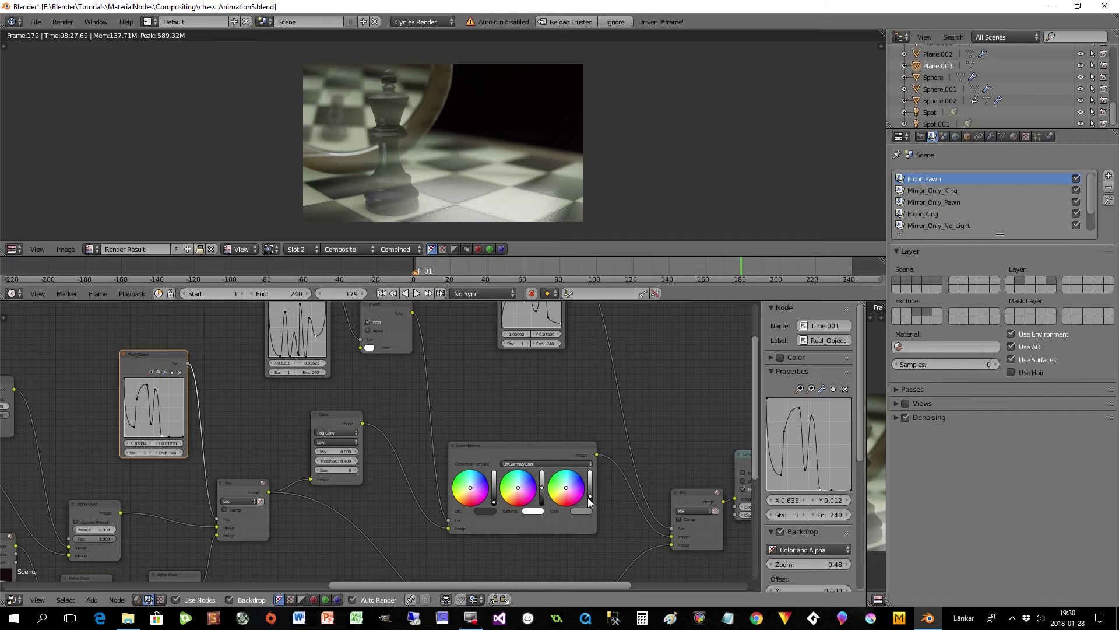
middle_drag(378, 379, 388, 441)
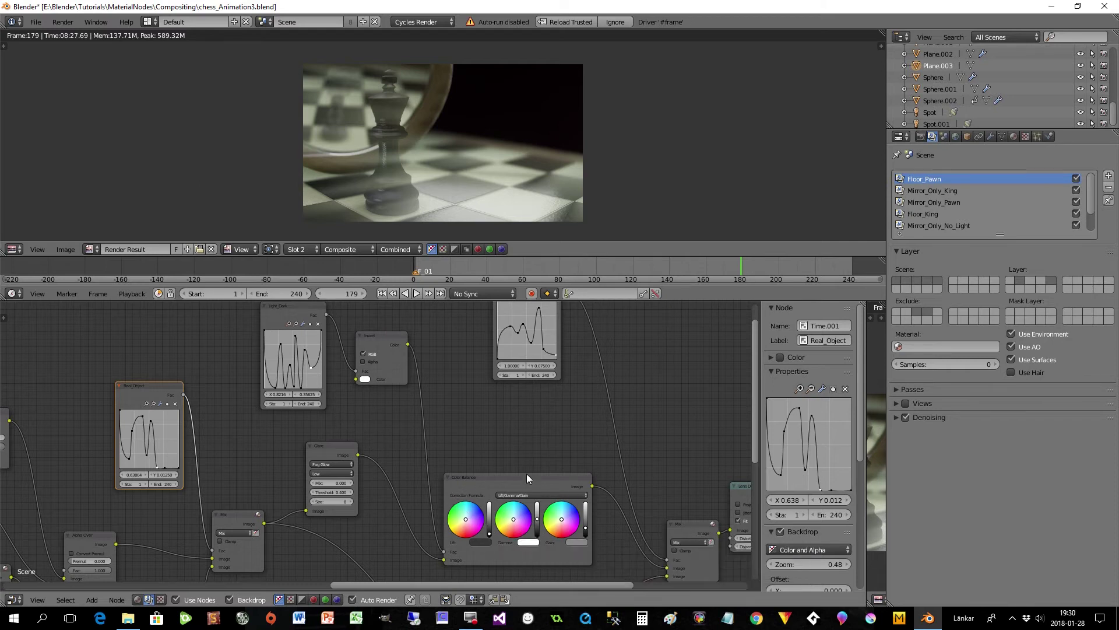
Examine the Sun Beams branch running parallel to the Glare and Color Balance nodes and joining them in the second Mix.
middle_drag(527, 474, 352, 416)
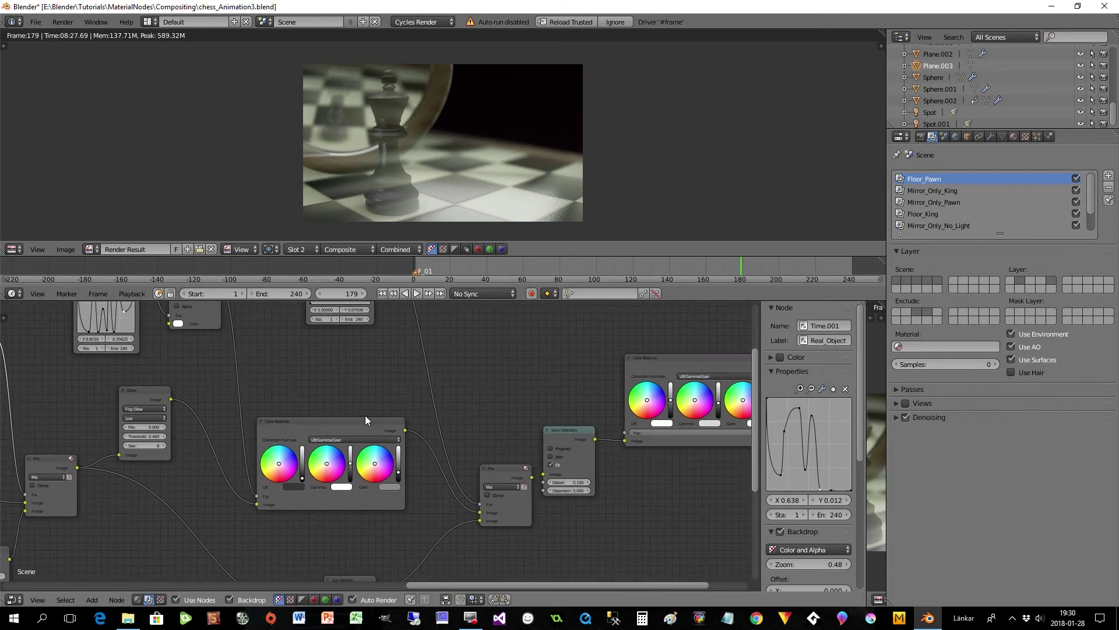
middle_drag(373, 371, 399, 410)
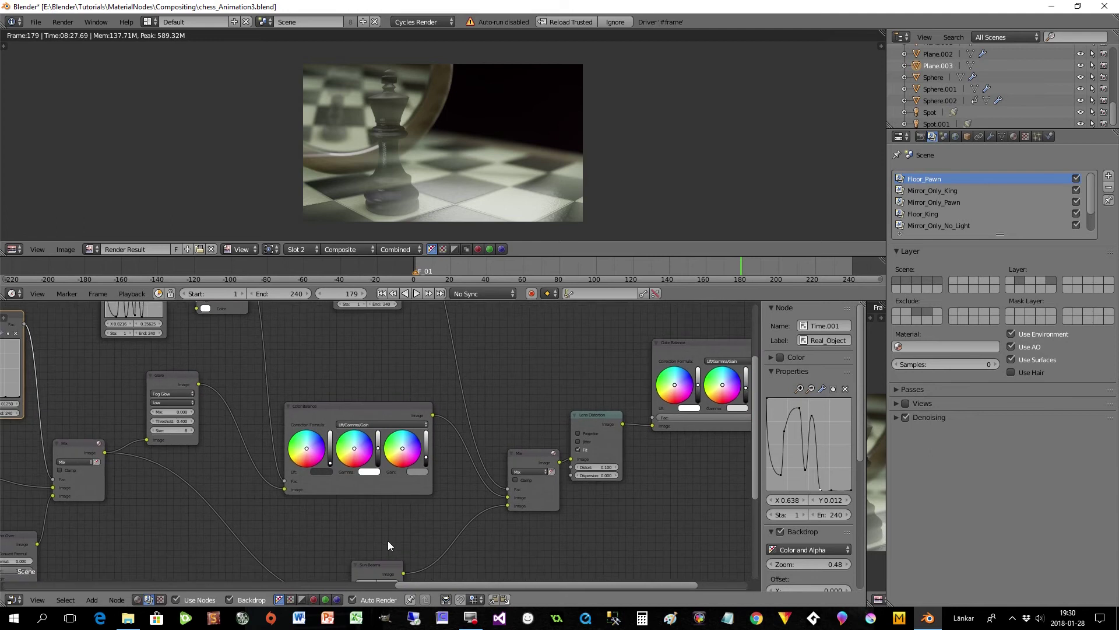
middle_drag(389, 545, 422, 467)
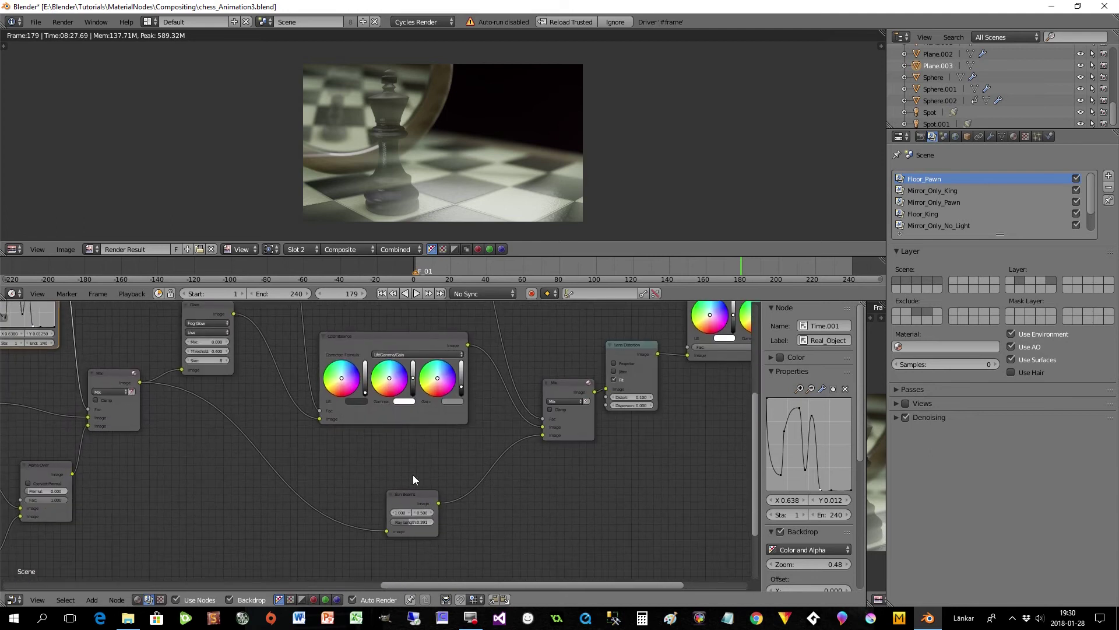
middle_drag(334, 474, 446, 516)
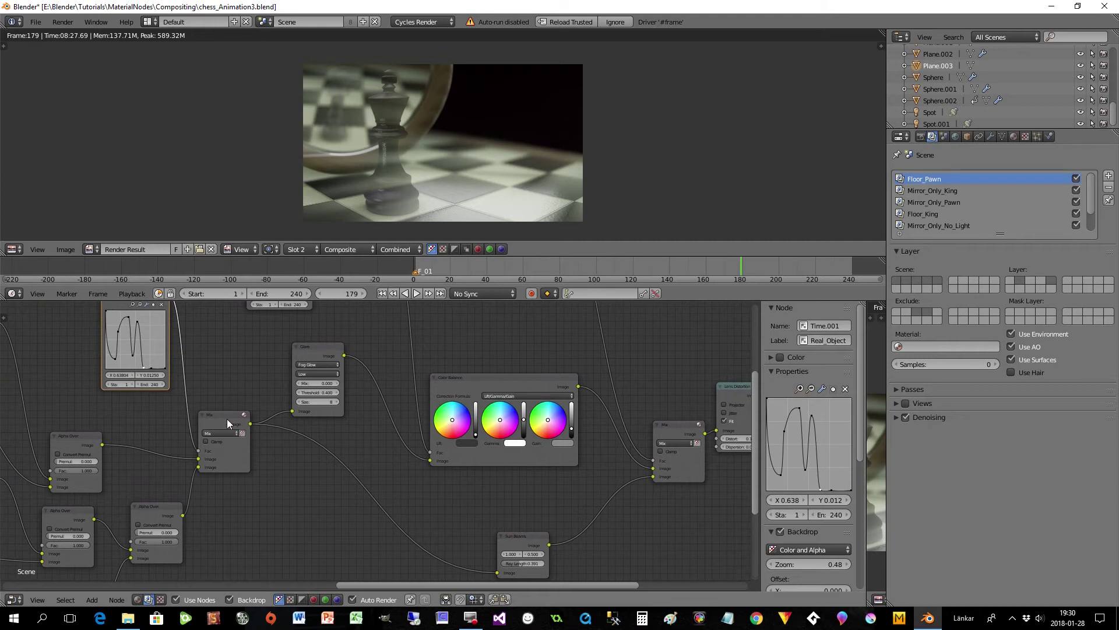
middle_drag(323, 523, 355, 464)
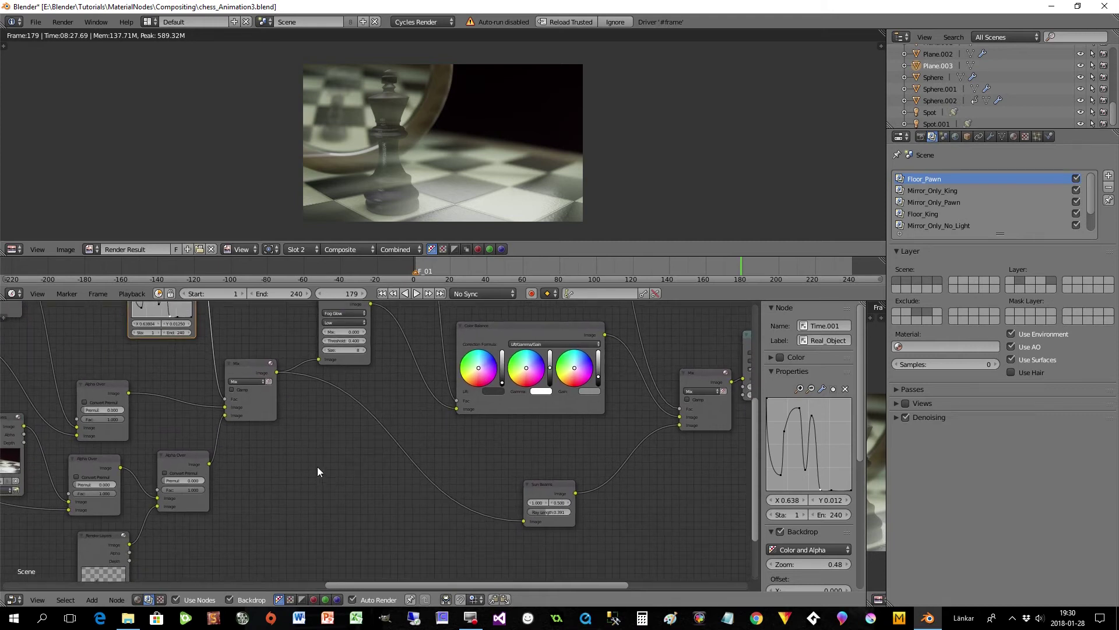
Add a Viewer node and connect the output of the king and pawn Mix node to its Image input.
key(shift+a)
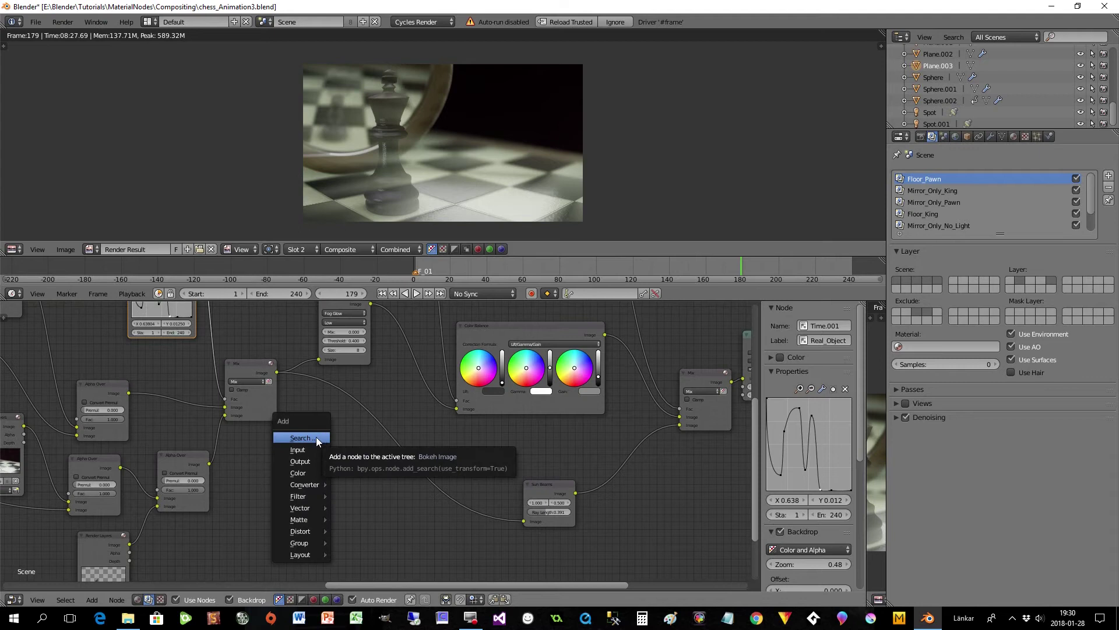
mouse_move(309, 462)
click(367, 512)
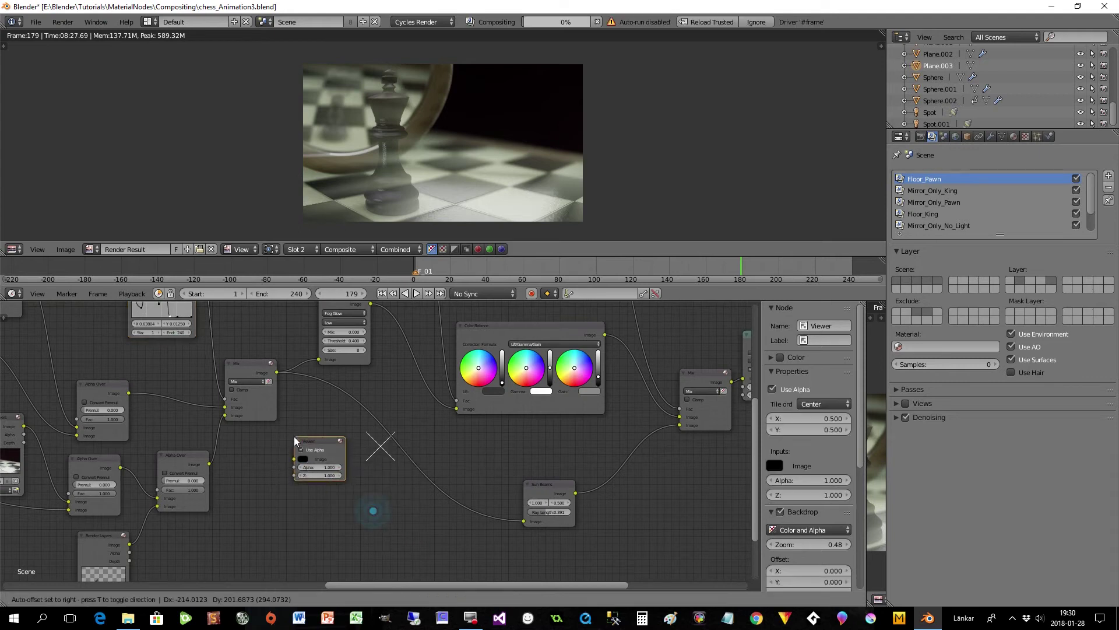
click(327, 463)
drag(277, 372, 333, 485)
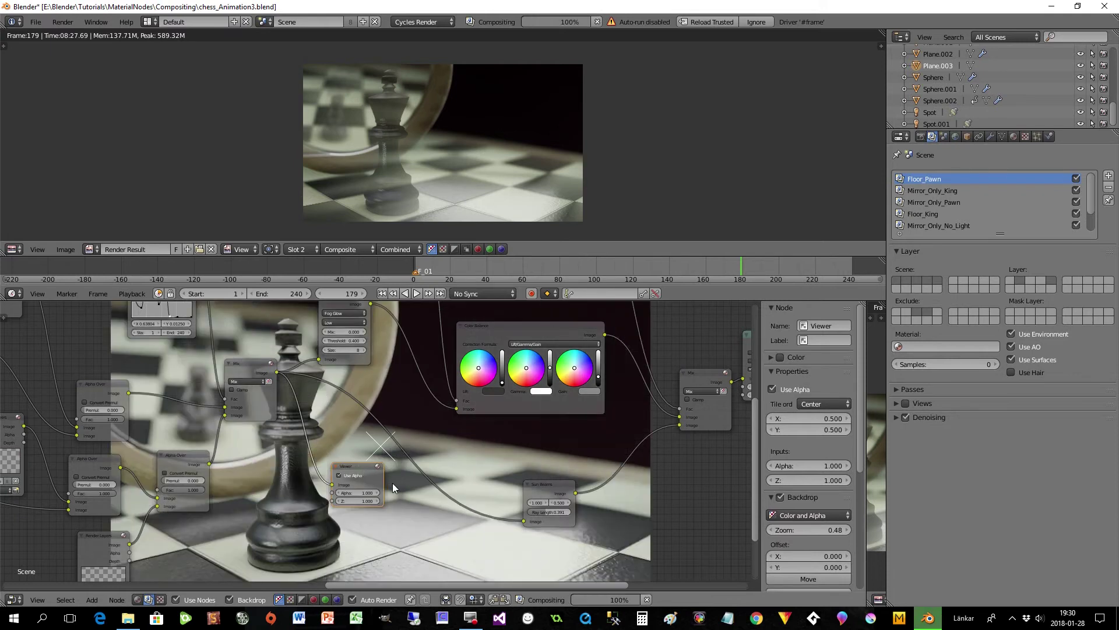
Shrink the backdrop image to a zoom of 0.33, nudge the Mix node, and move the Viewer node below it.
scroll(397, 483, down, 1)
key(v)
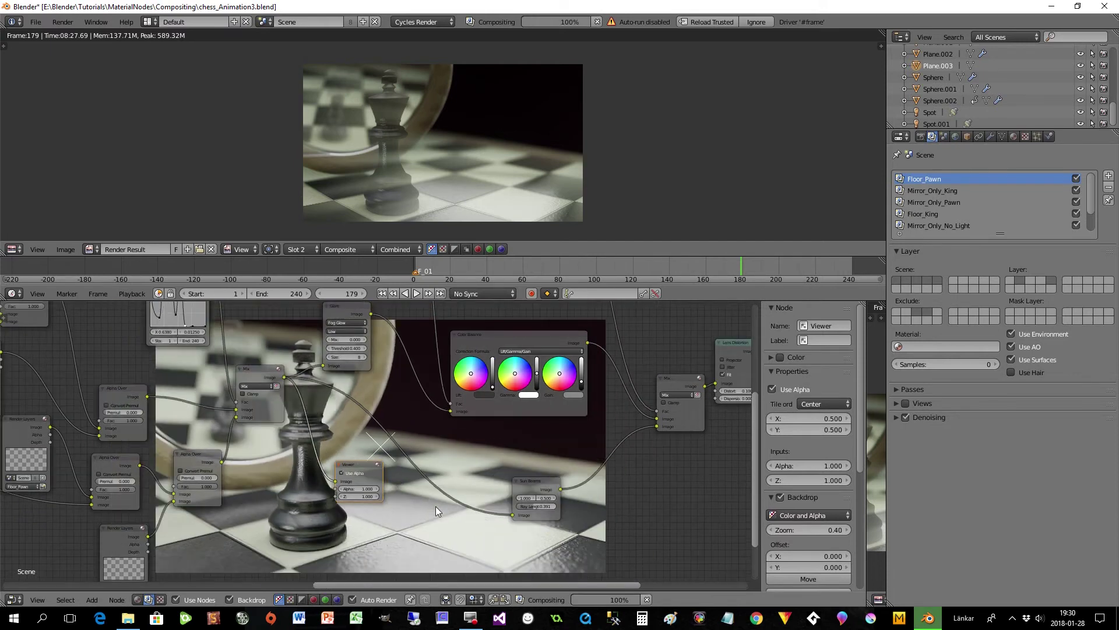
key(v)
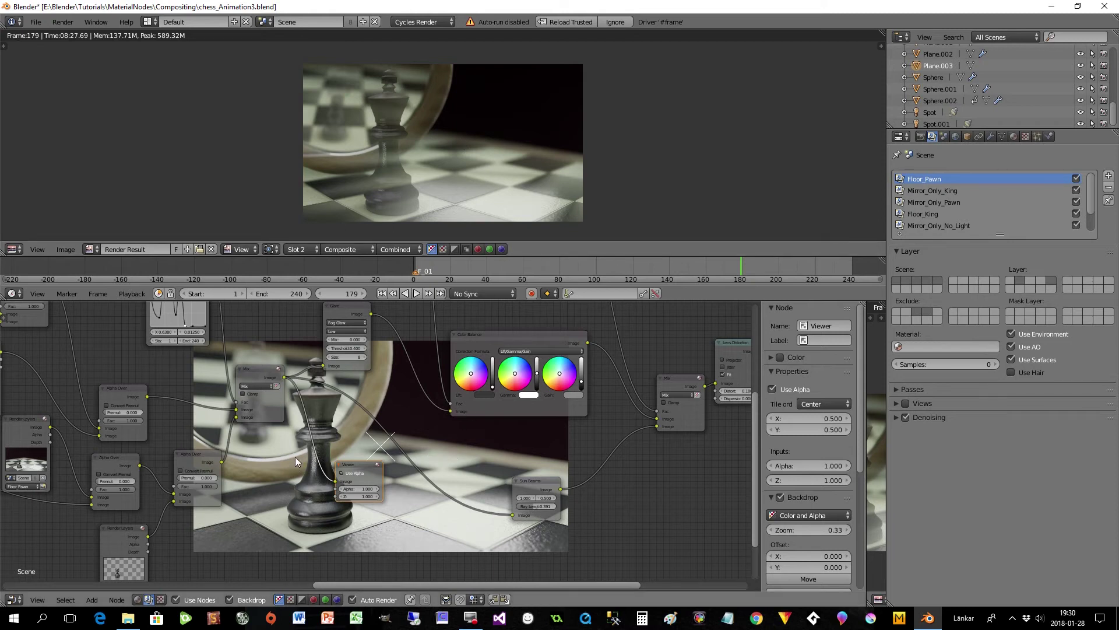
drag(262, 365, 257, 369)
mouse_move(360, 462)
mouse_down()
mouse_move(359, 494)
mouse_move(307, 530)
mouse_up()
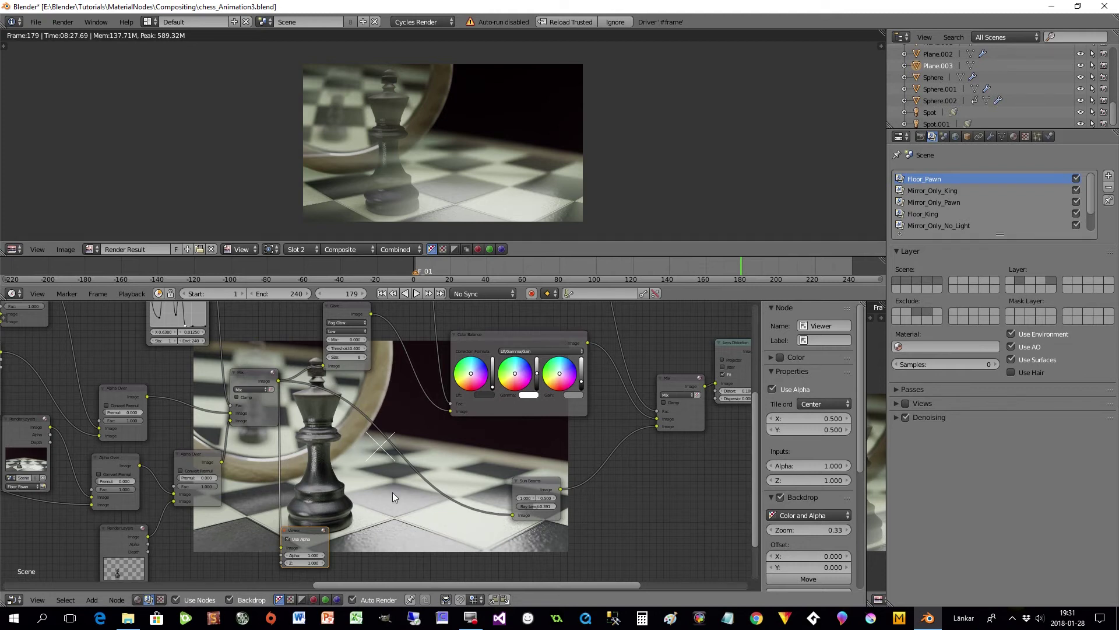
Examine the second Mix node with its time curve factor and the Lens Distortion and final Color Balance nodes that follow.
scroll(411, 499, down, 1)
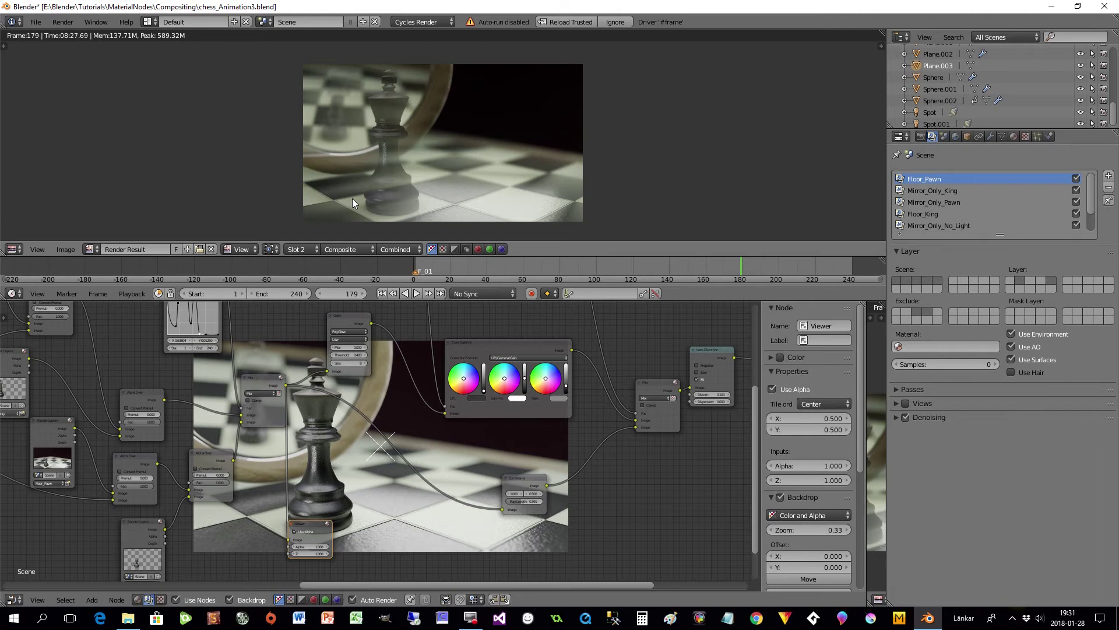
middle_drag(459, 453, 453, 478)
scroll(446, 362, up, 1)
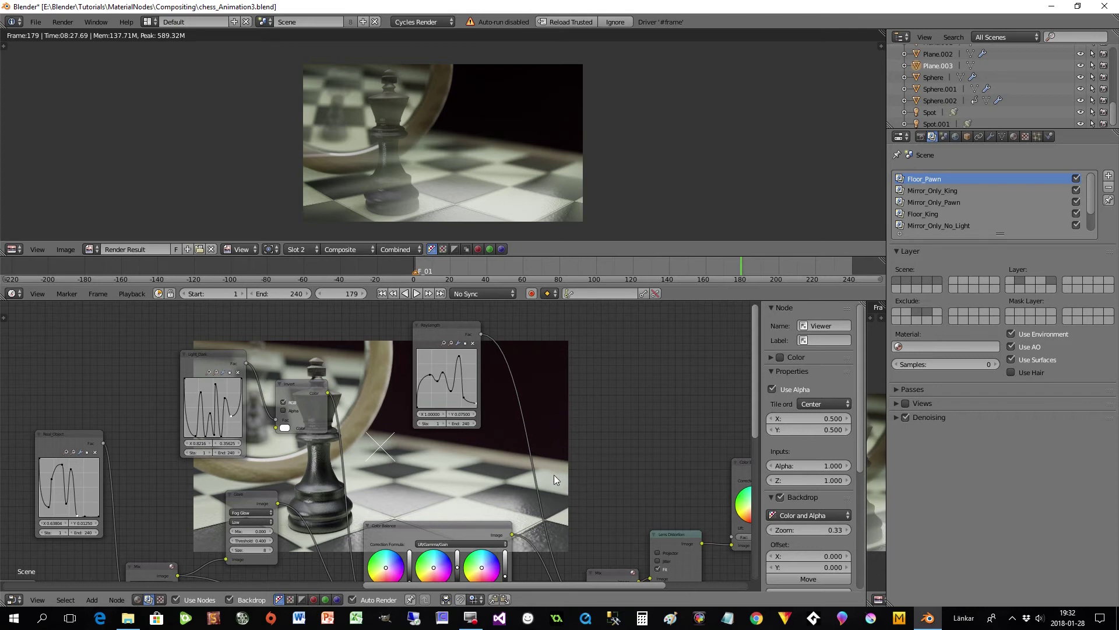
middle_drag(604, 498, 527, 373)
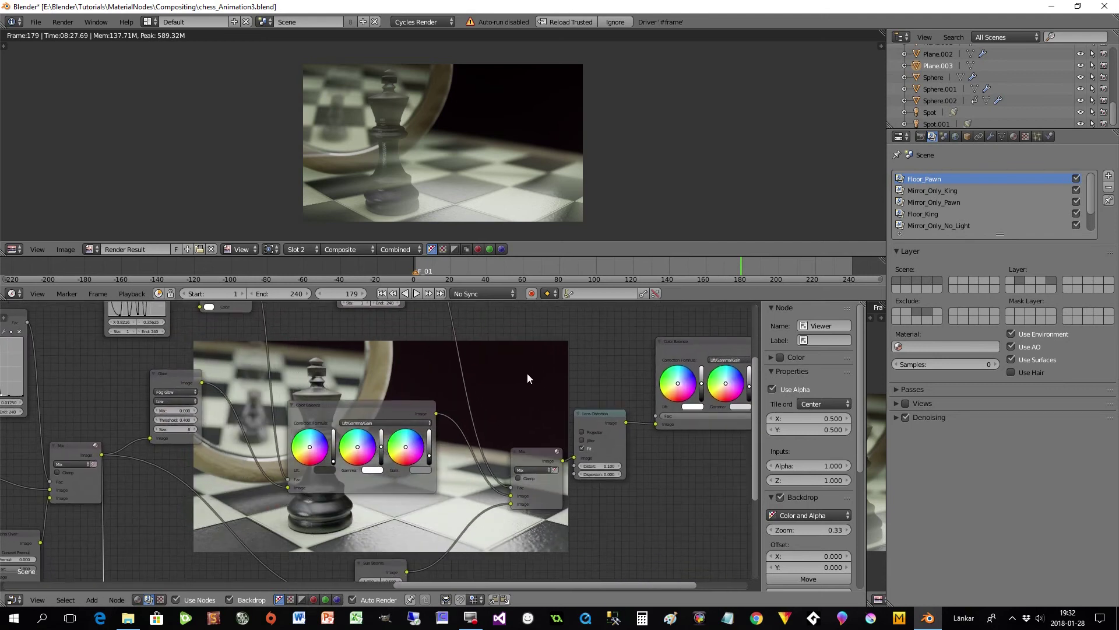
middle_drag(531, 538, 540, 450)
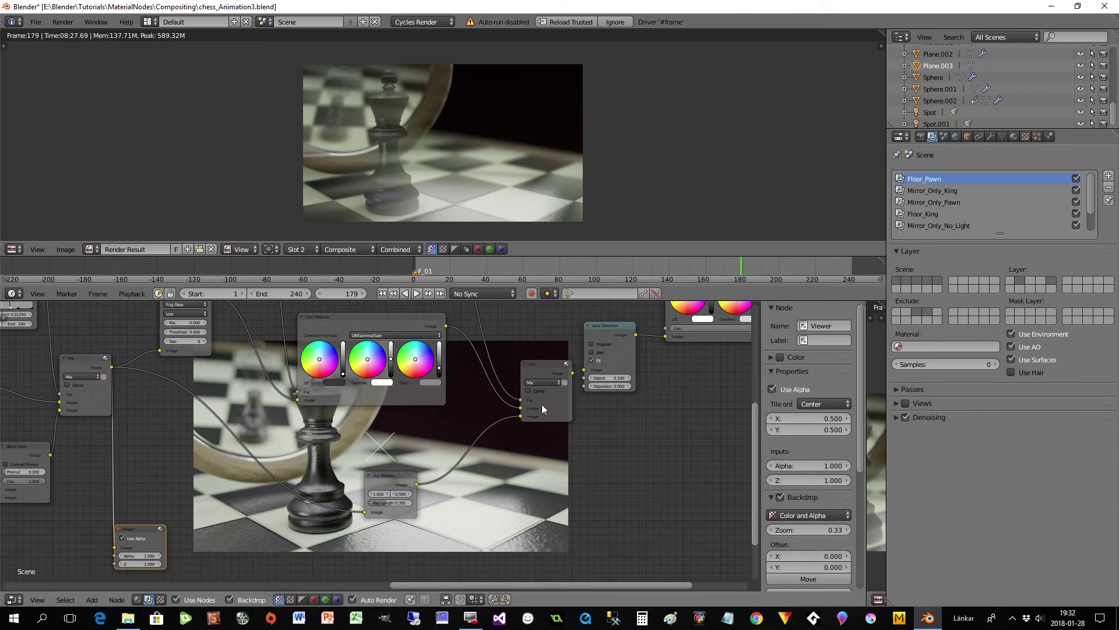
middle_drag(520, 326, 532, 520)
middle_drag(516, 443, 398, 529)
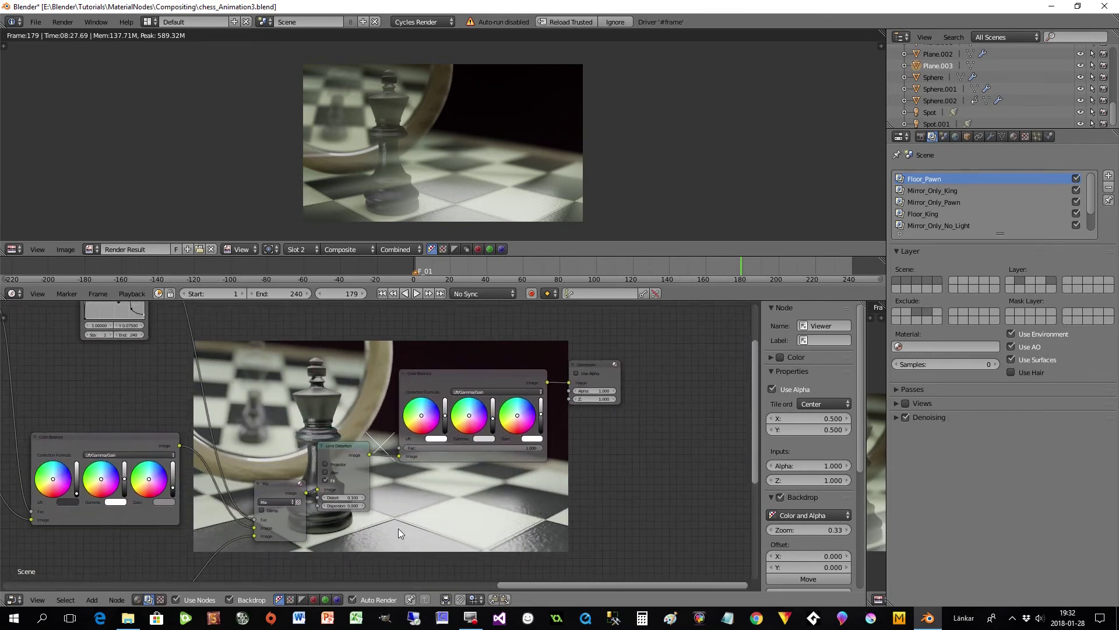
Spread out the Composite, final Color Balance and Lens Distortion nodes to leave more space between them.
drag(457, 378, 467, 382)
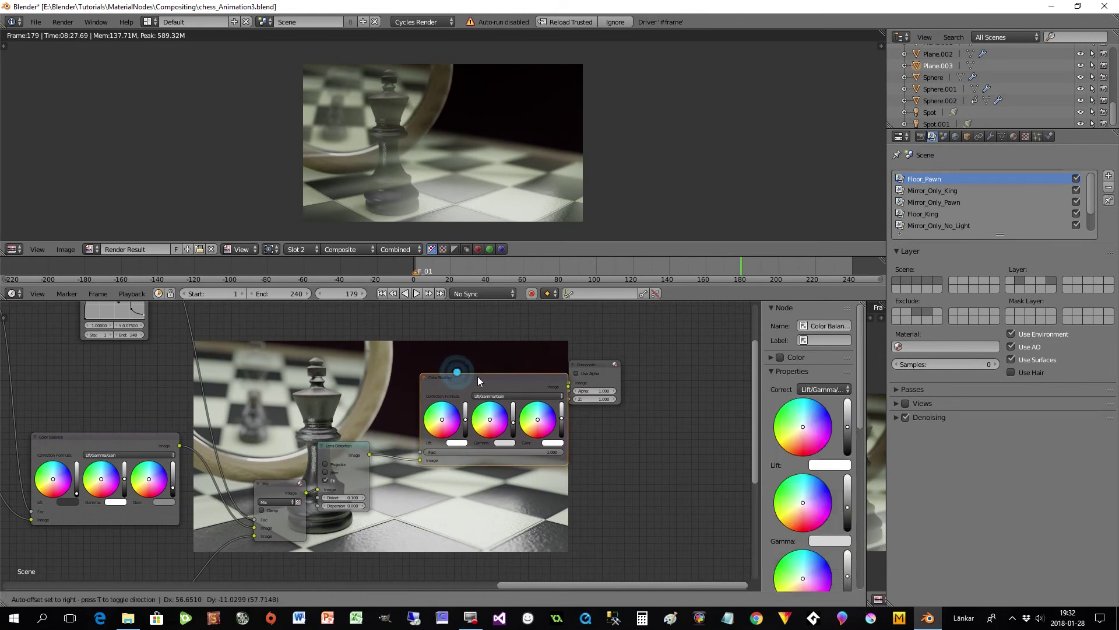
drag(585, 363, 607, 366)
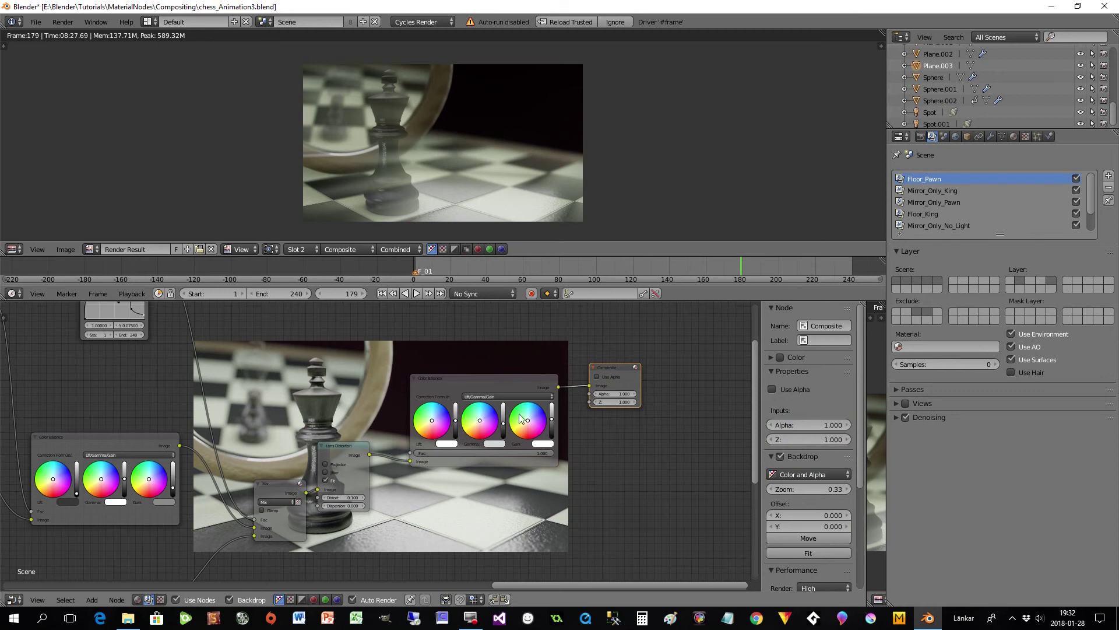
drag(606, 374, 641, 370)
drag(505, 375, 529, 365)
drag(351, 446, 370, 439)
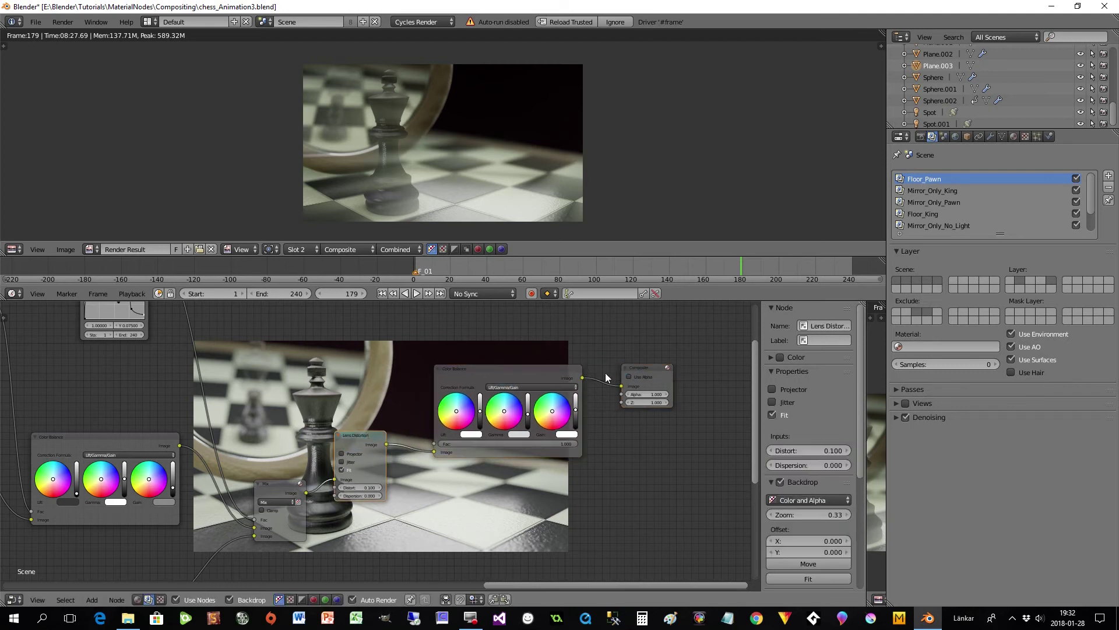
Look over the whole compositing node tree, going back to the mirror render layers and curve at its start.
scroll(399, 515, down, 2)
scroll(405, 509, down, 2)
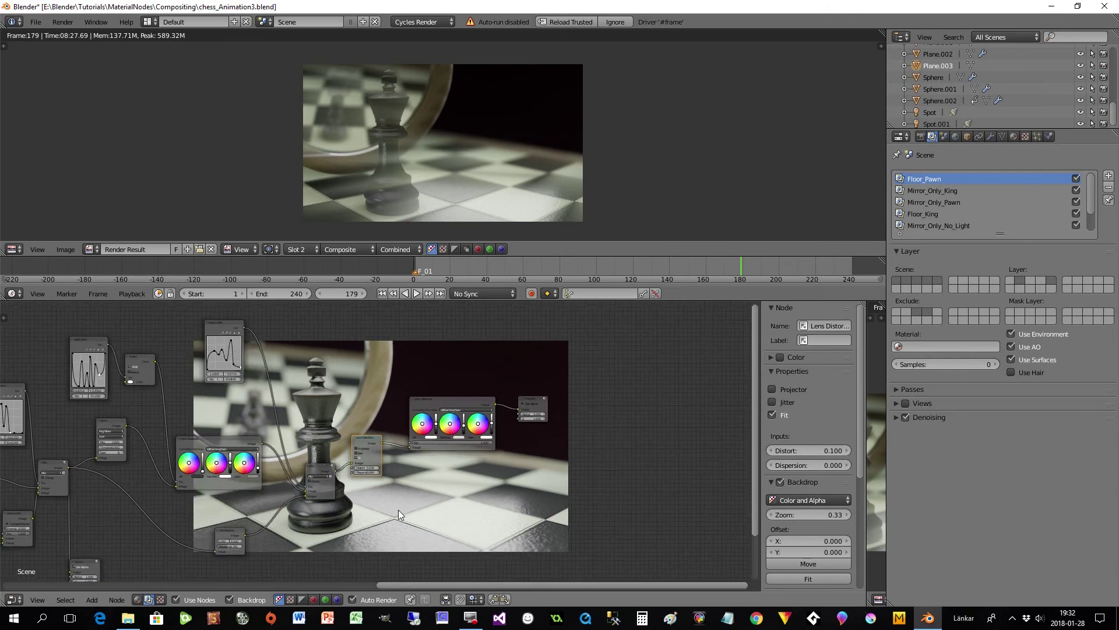
ctrl+scroll(275, 493, left, 5)
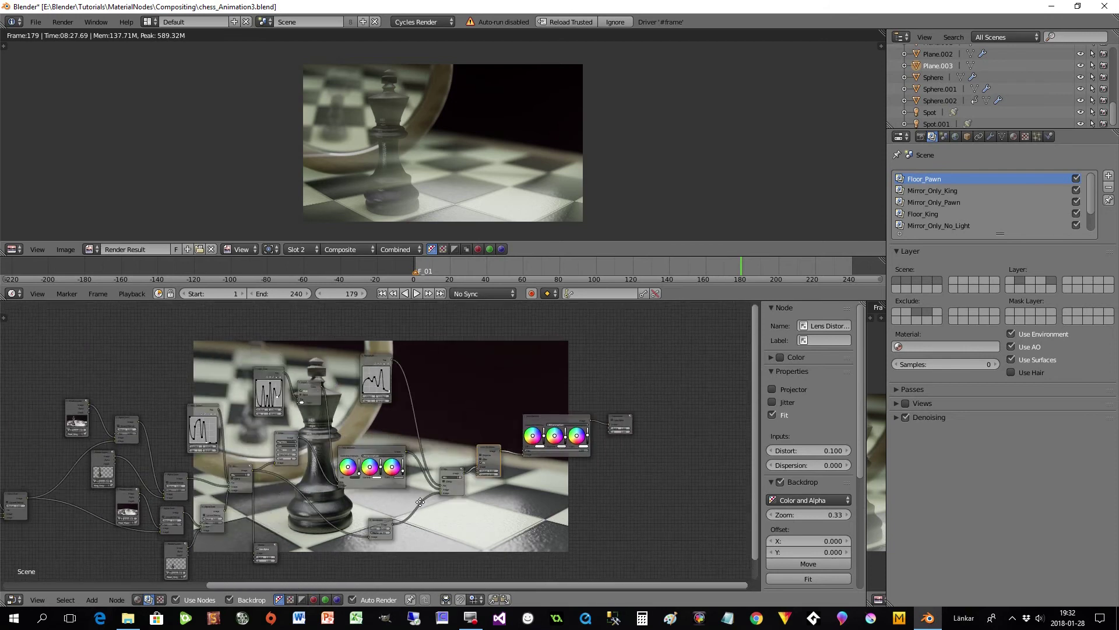
middle_drag(226, 534, 368, 528)
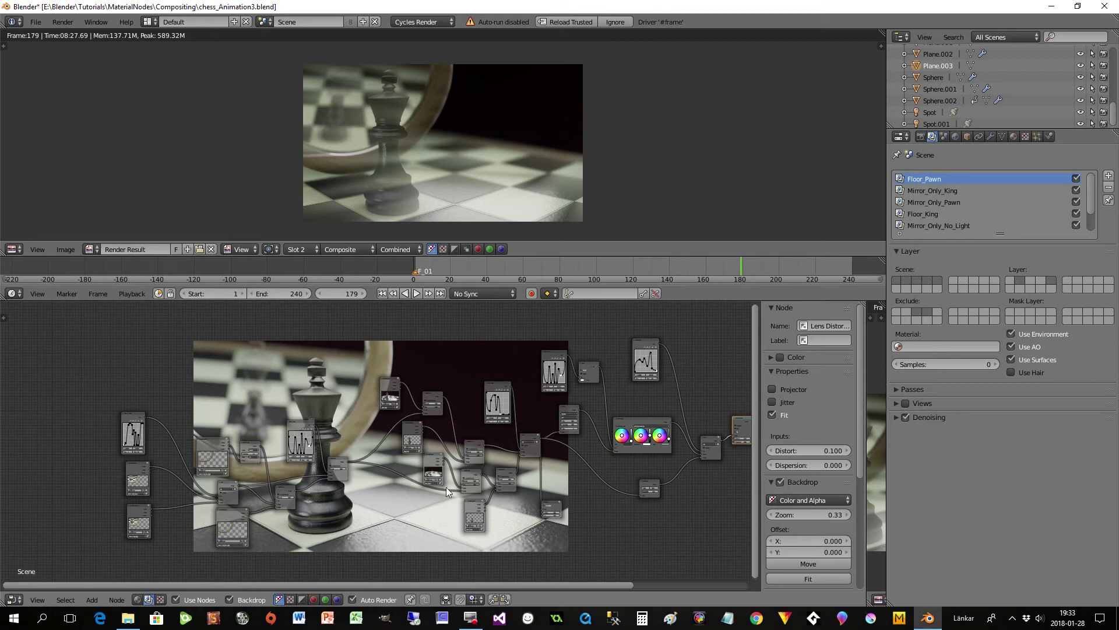
scroll(428, 484, up, 2)
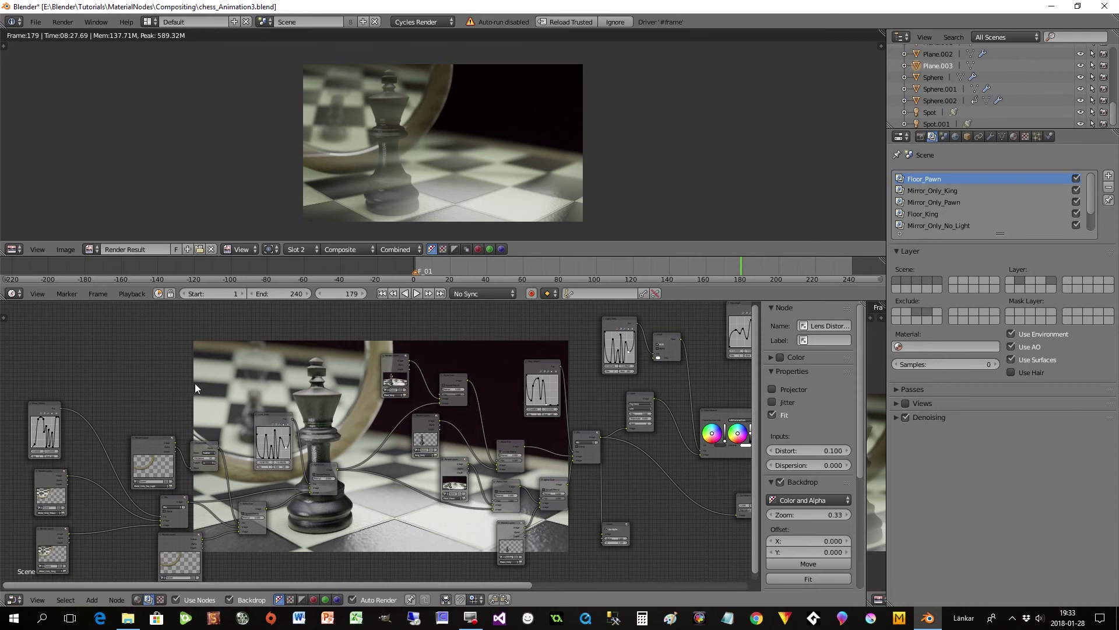
middle_drag(195, 383, 385, 366)
scroll(296, 376, up, 2)
middle_drag(235, 404, 254, 388)
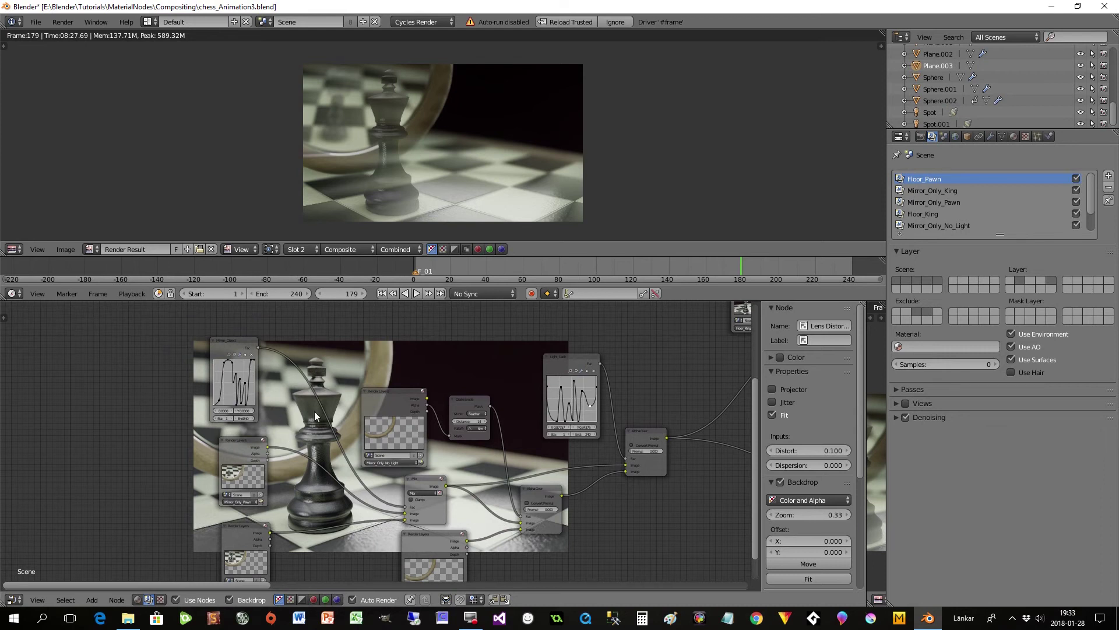
Follow the time curves through the tree from the mirror section to the Composite output, checking which nodes they drive.
middle_drag(577, 471, 372, 499)
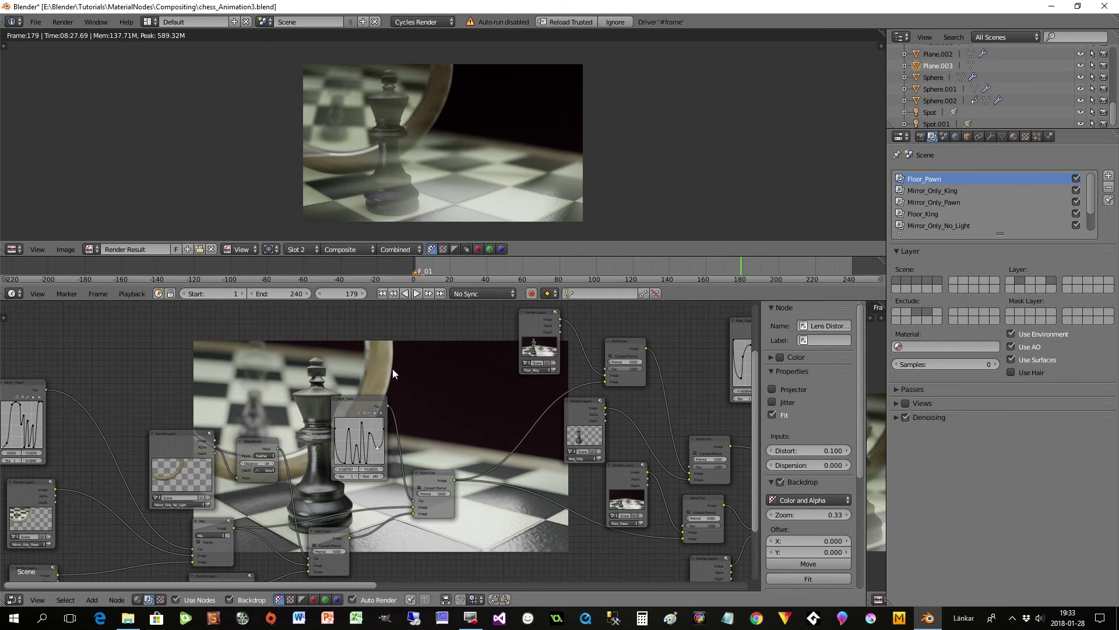
middle_drag(477, 412, 256, 418)
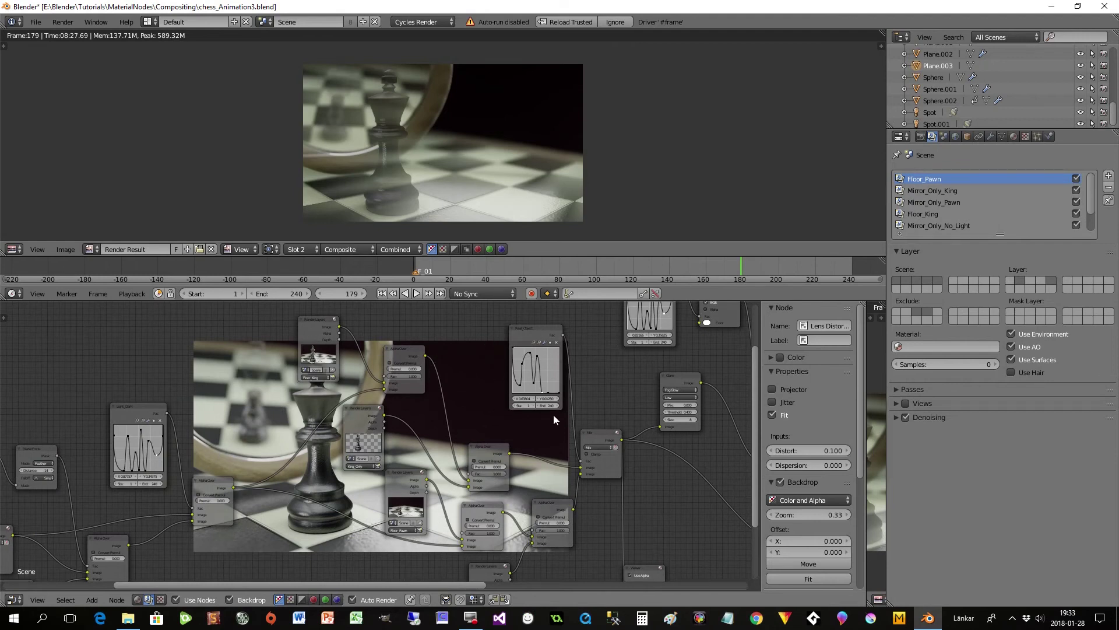
middle_drag(608, 401, 400, 491)
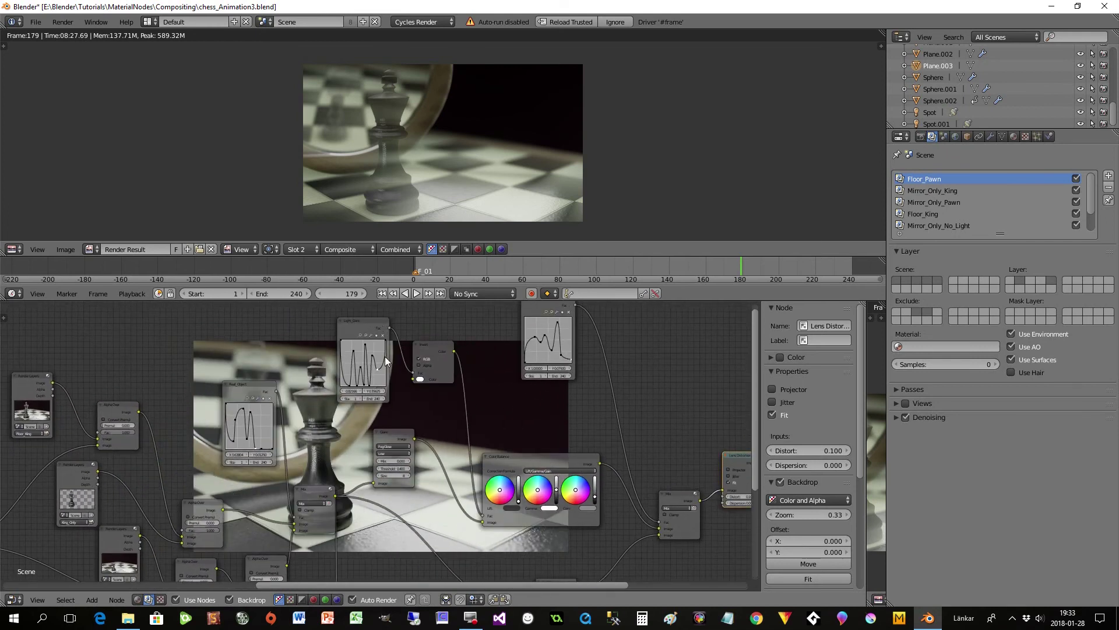
middle_drag(553, 429, 339, 456)
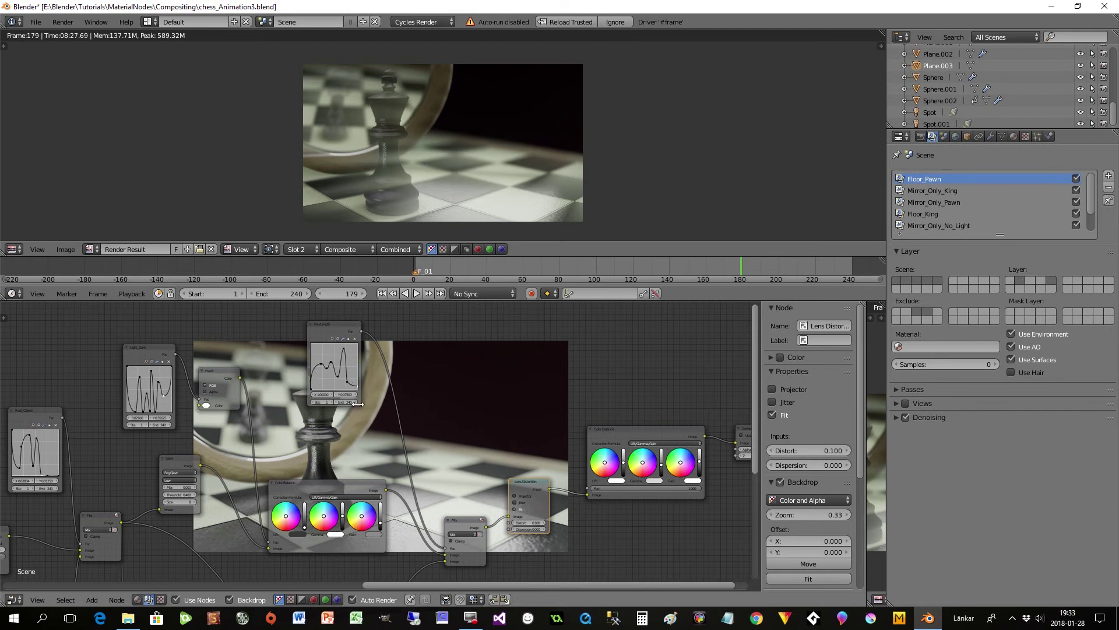
middle_drag(470, 457, 427, 485)
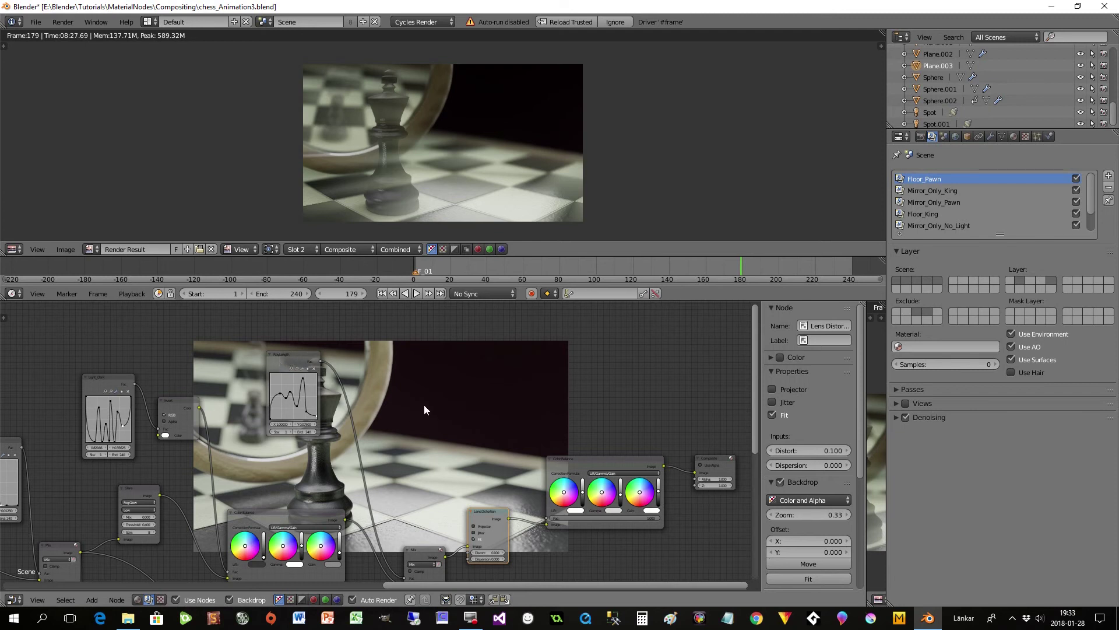
Add a Time input node beside the last time curve and delete it again.
key(shift+a)
mouse_move(386, 357)
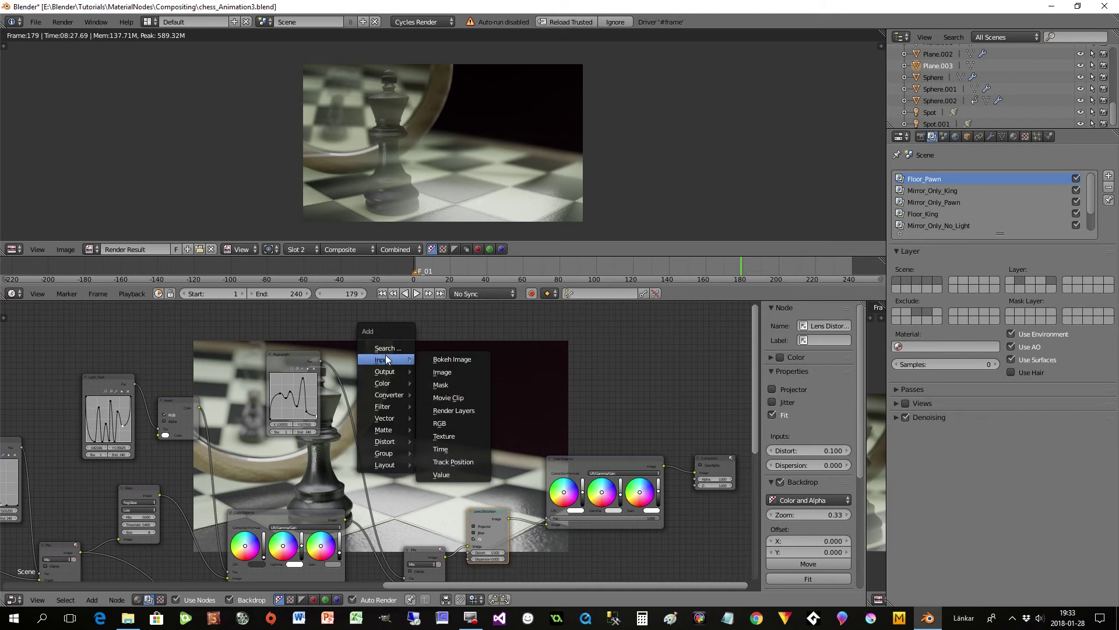
click(441, 449)
click(432, 373)
scroll(445, 362, up, 2)
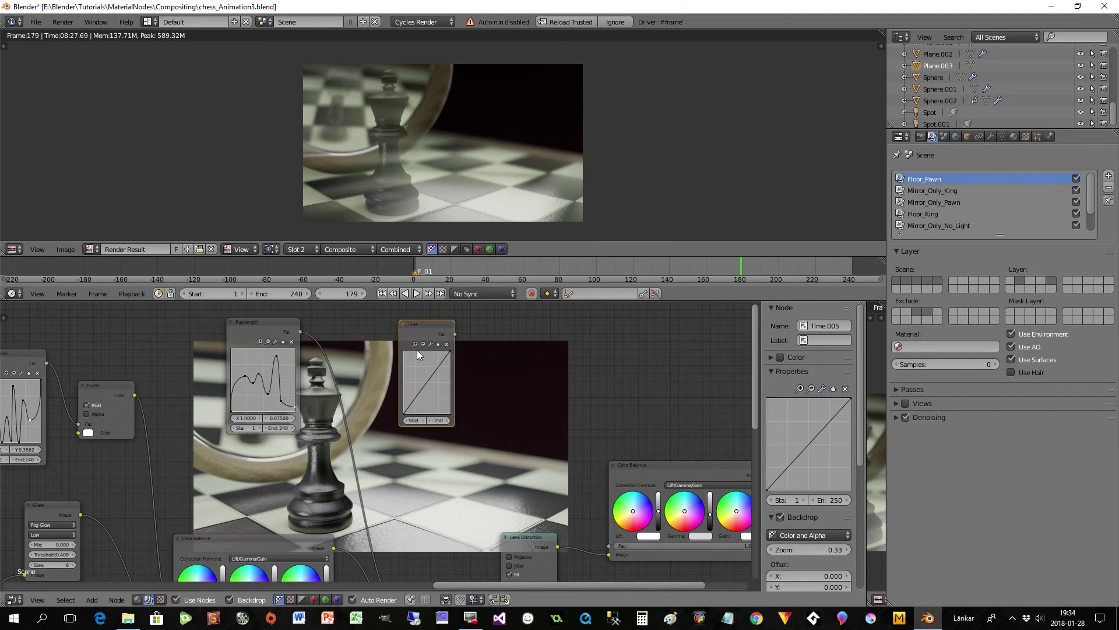
key(x)
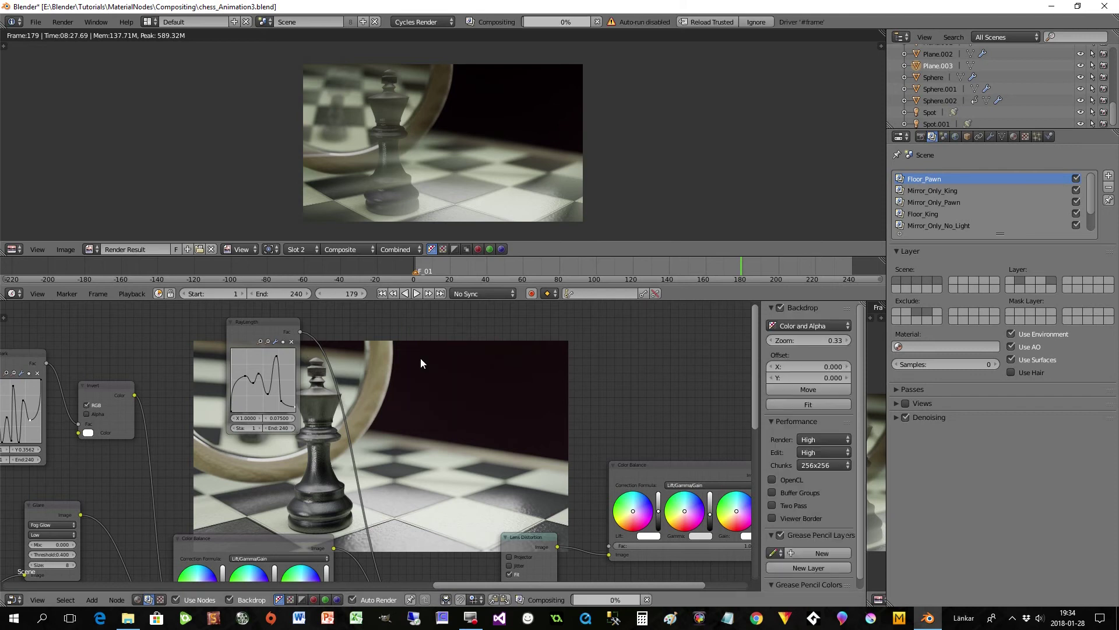
Review the finishing section of the node tree together with the floor and king render layers feeding it.
scroll(445, 420, down, 3)
middle_drag(564, 434, 572, 385)
scroll(532, 511, down, 2)
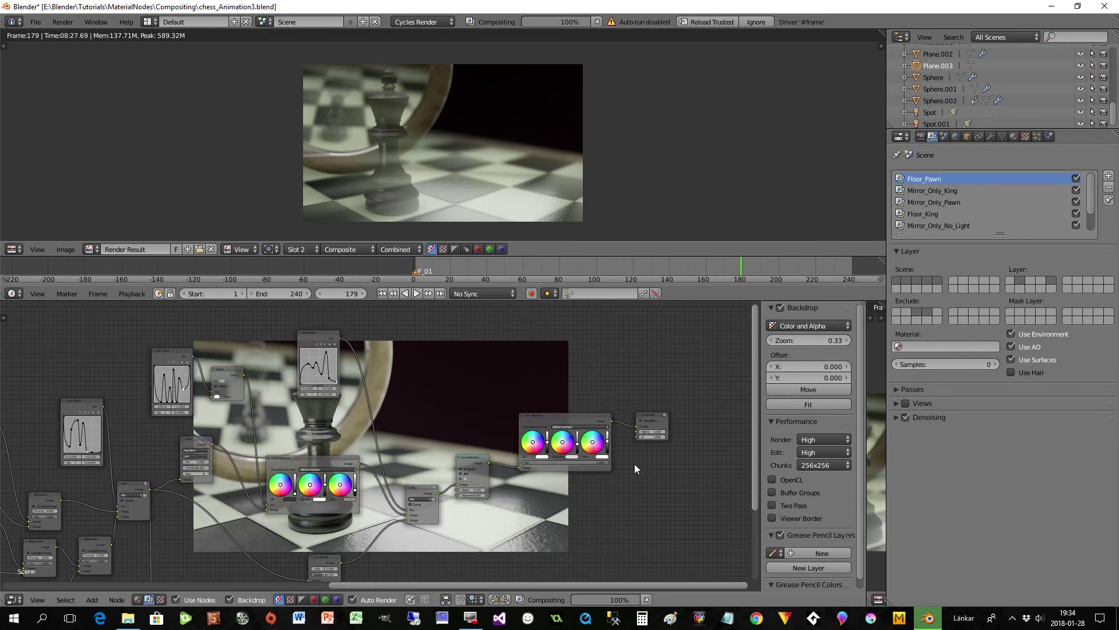
scroll(594, 526, down, 3)
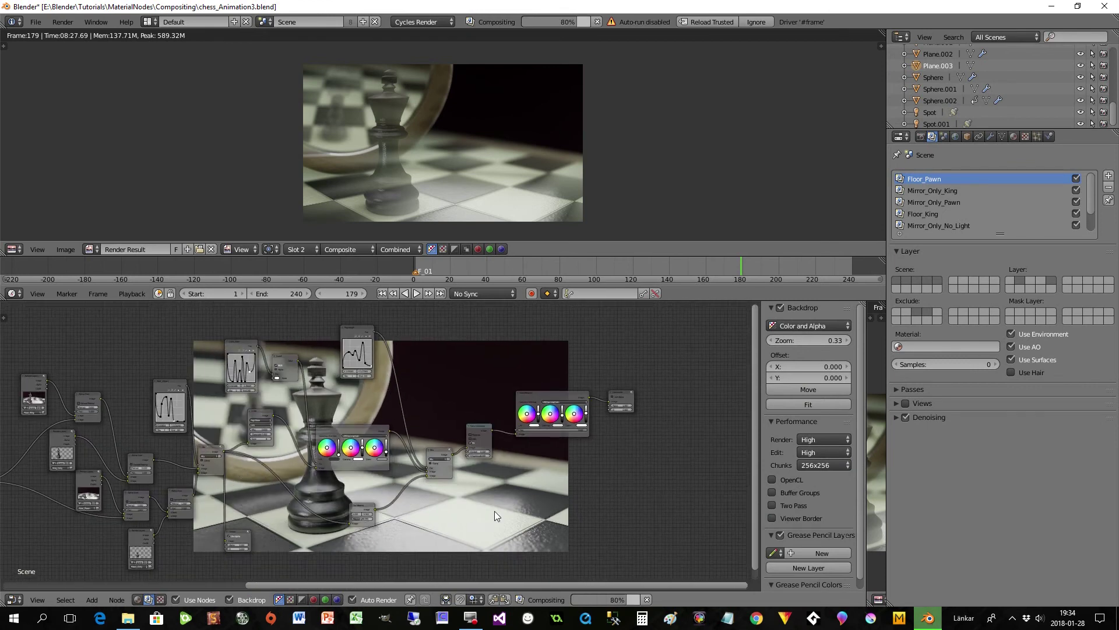
middle_drag(327, 496, 464, 484)
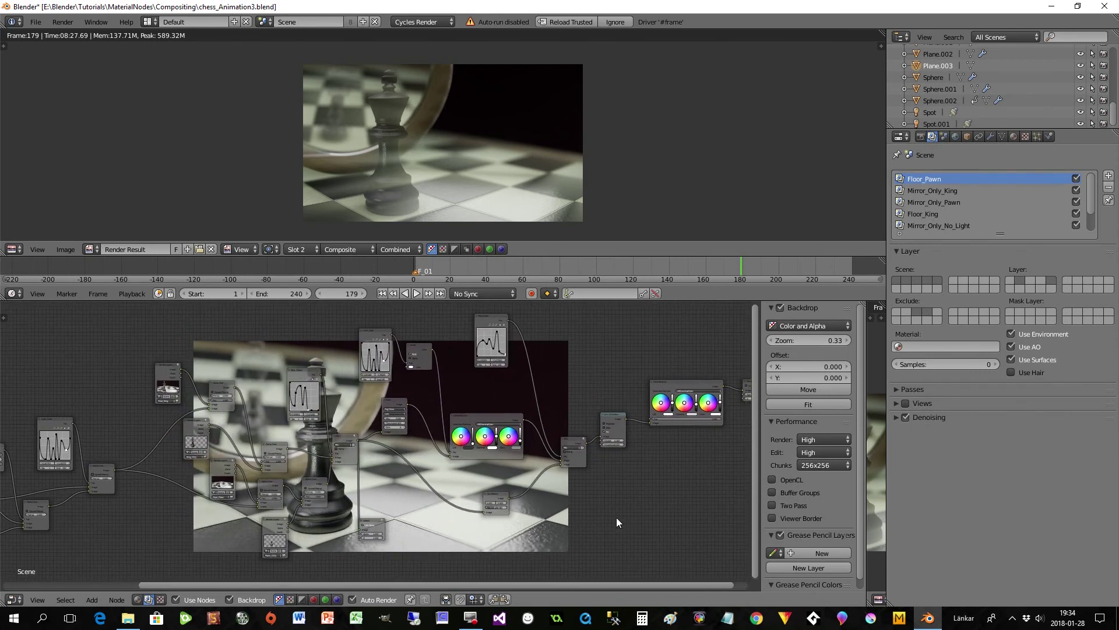
scroll(616, 516, down, 1)
scroll(560, 515, up, 2)
Inspect the driver expression behind the Seed value in the scene's render sampling settings.
click(921, 136)
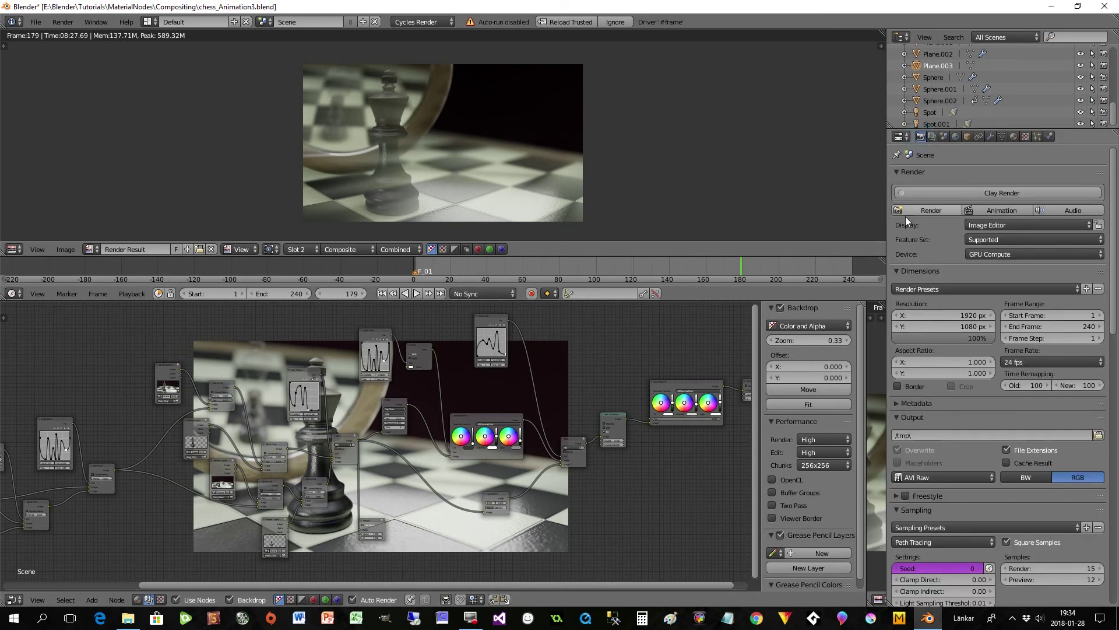
scroll(963, 416, down, 5)
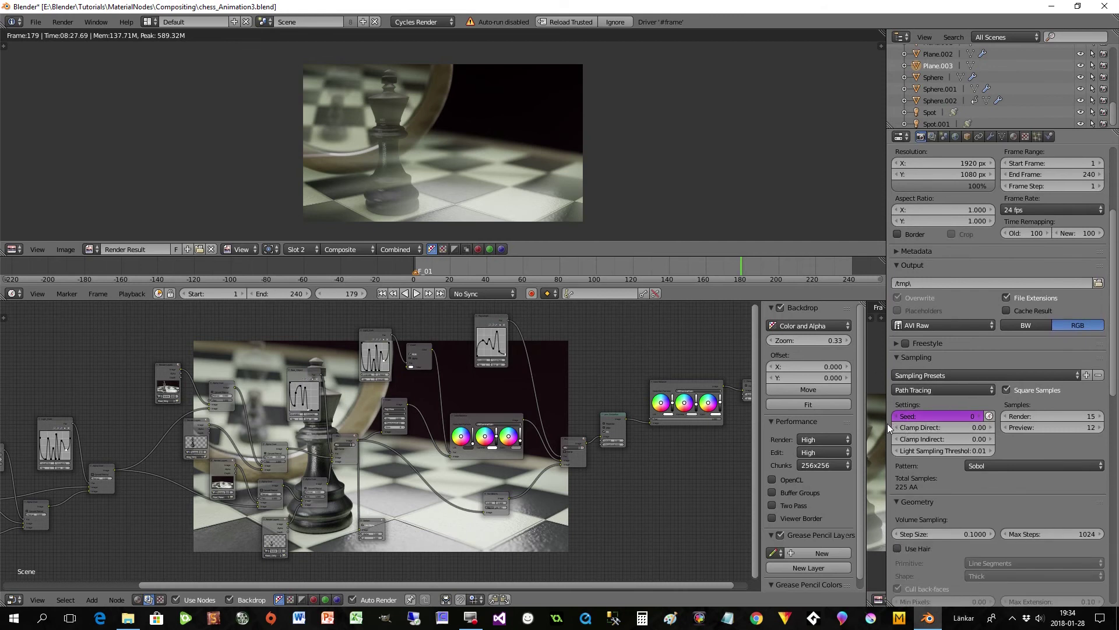
drag(887, 420, 887, 421)
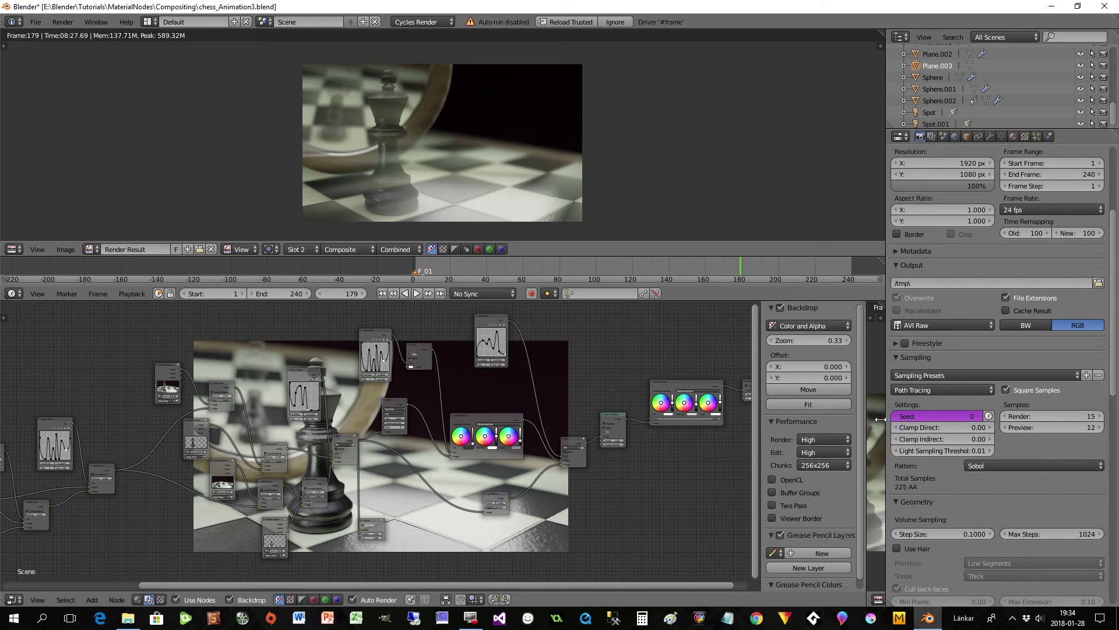
click(955, 415)
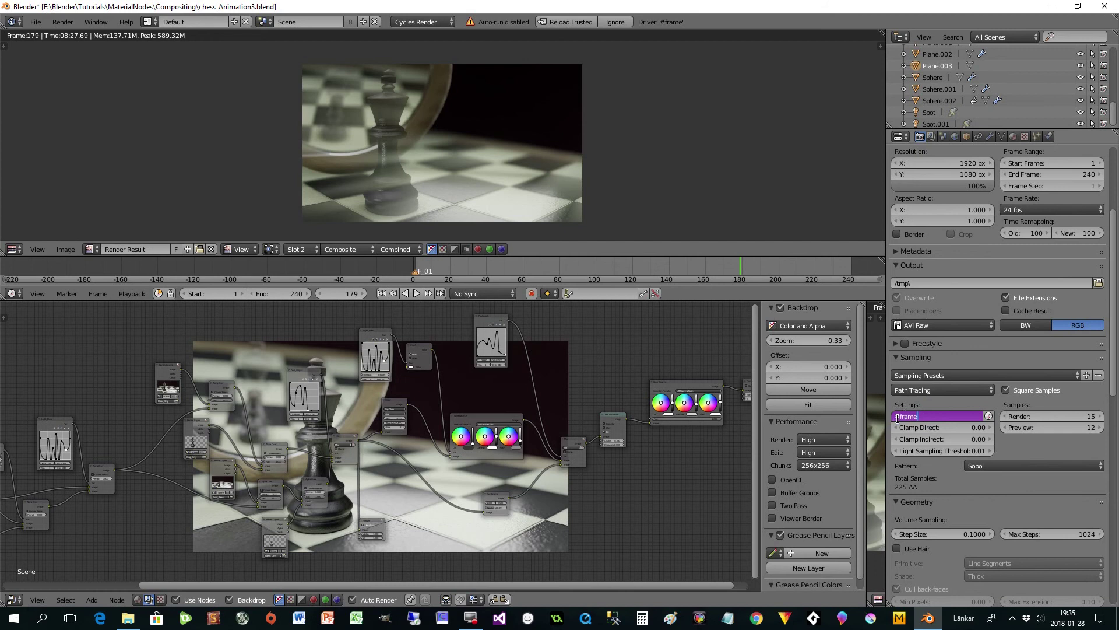
key(Return)
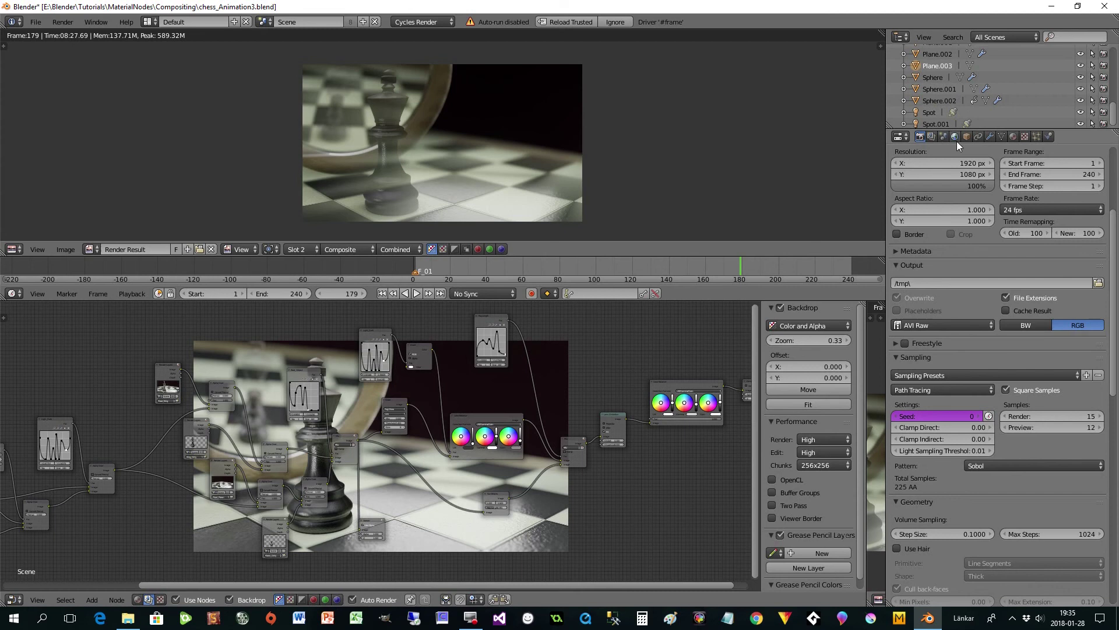
Check the layer settings of Mirror_Only_King, Mirror_Only_Pawn and Floor_King, and return to the render settings.
click(931, 137)
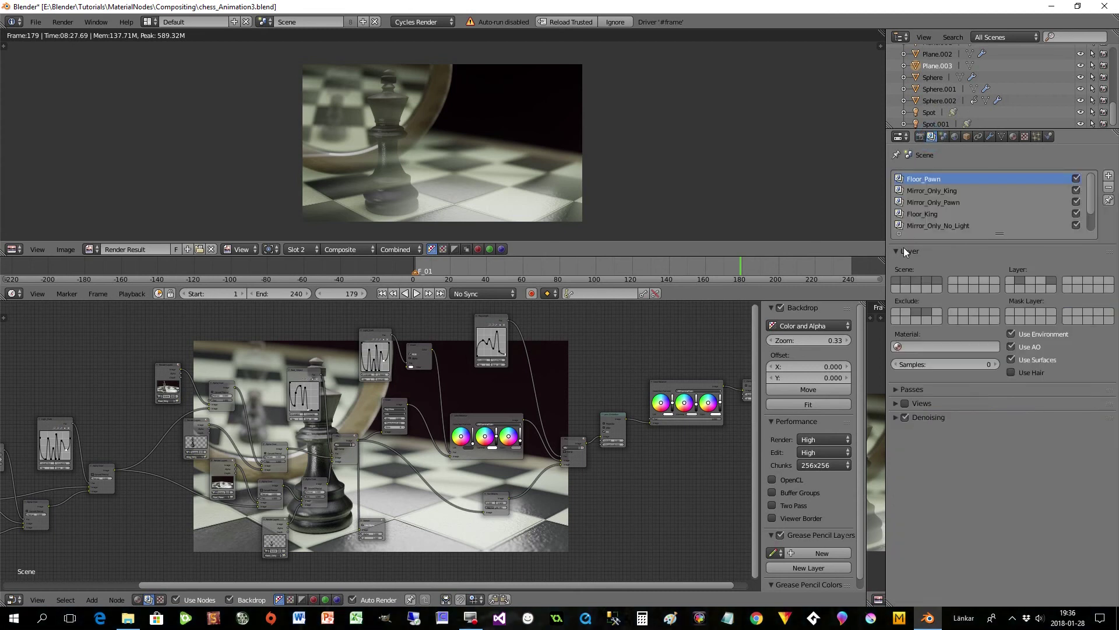
click(918, 192)
click(918, 203)
click(919, 214)
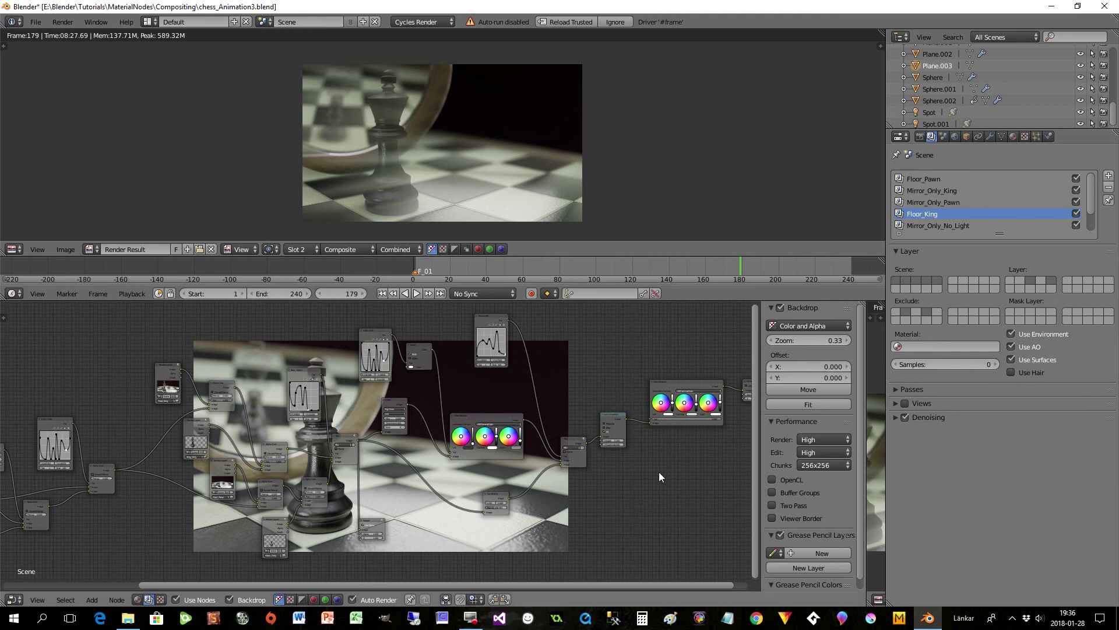
click(921, 137)
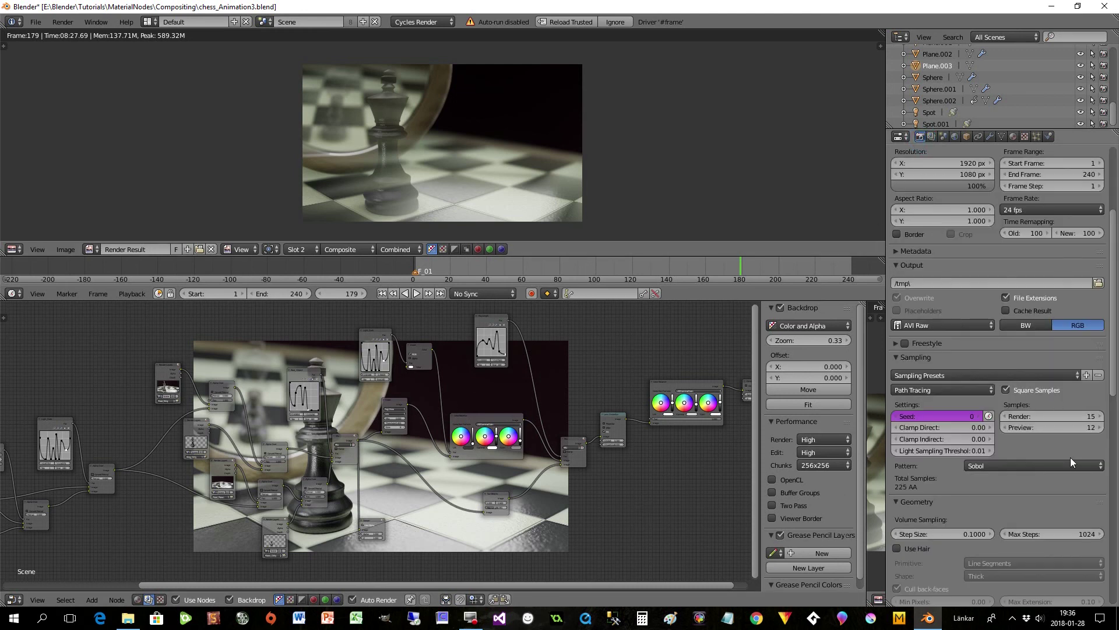
Switch the render result's editor to the 3D View and select the King object with its modifiers displayed.
click(990, 137)
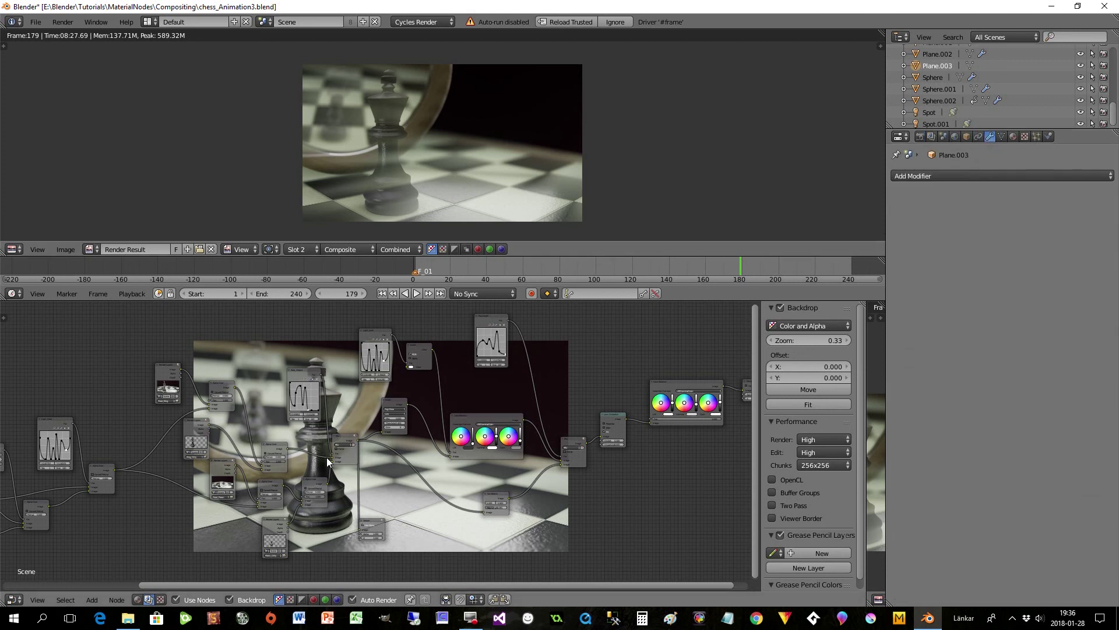
click(14, 247)
click(34, 263)
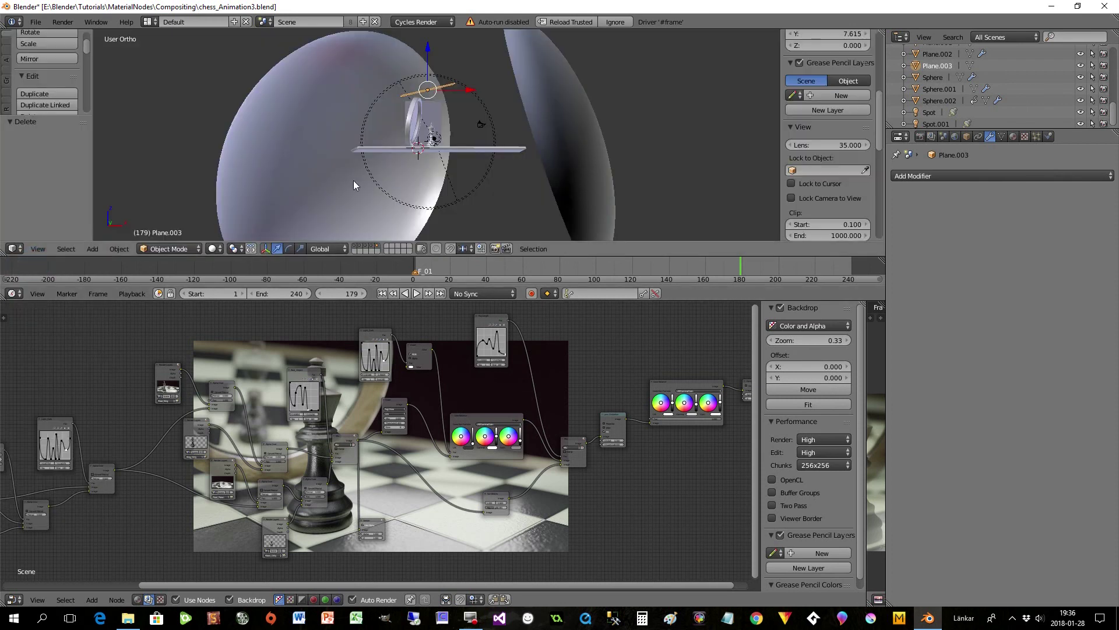
scroll(428, 133, up, 6)
right_click(411, 103)
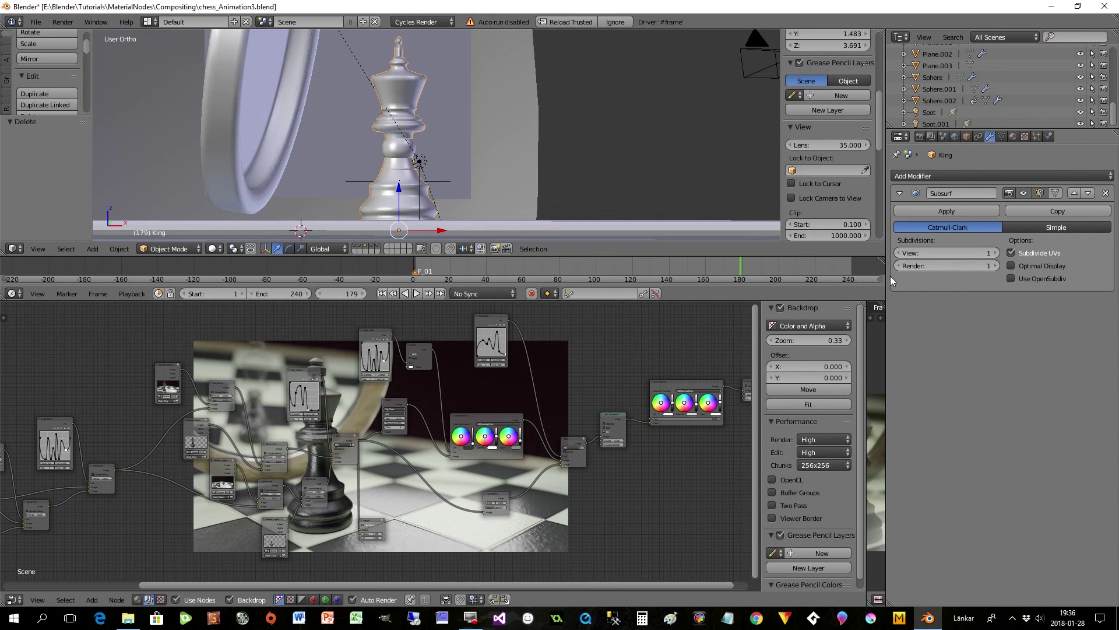
Bring up the scene's render settings in place of the King's modifiers, showing them from the Render section down to Sampling.
scroll(321, 505, up, 2)
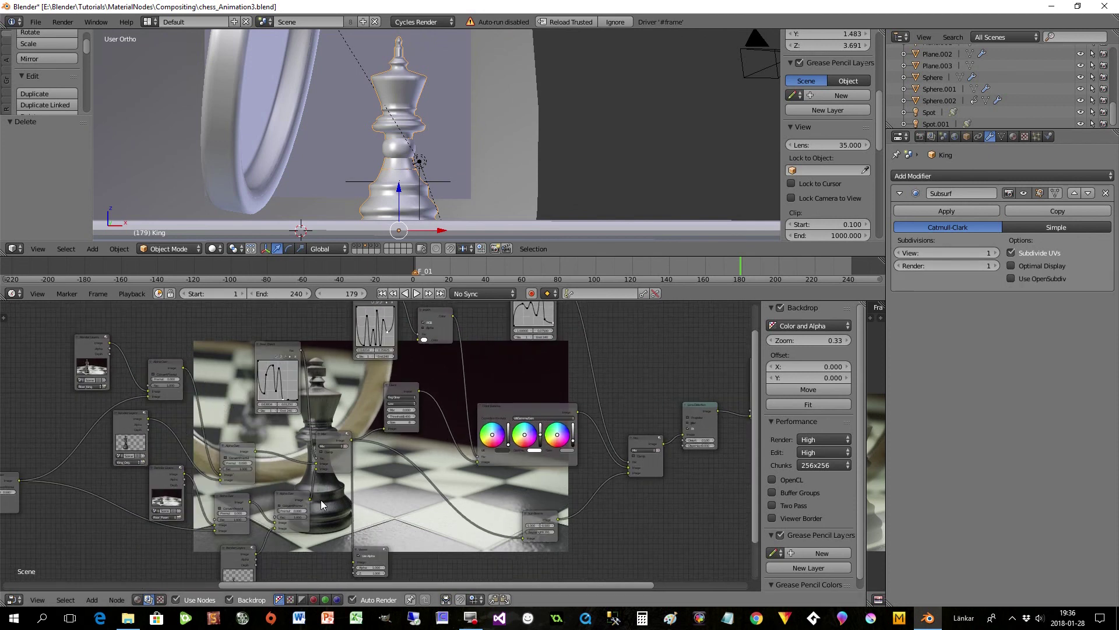
scroll(321, 504, down, 1)
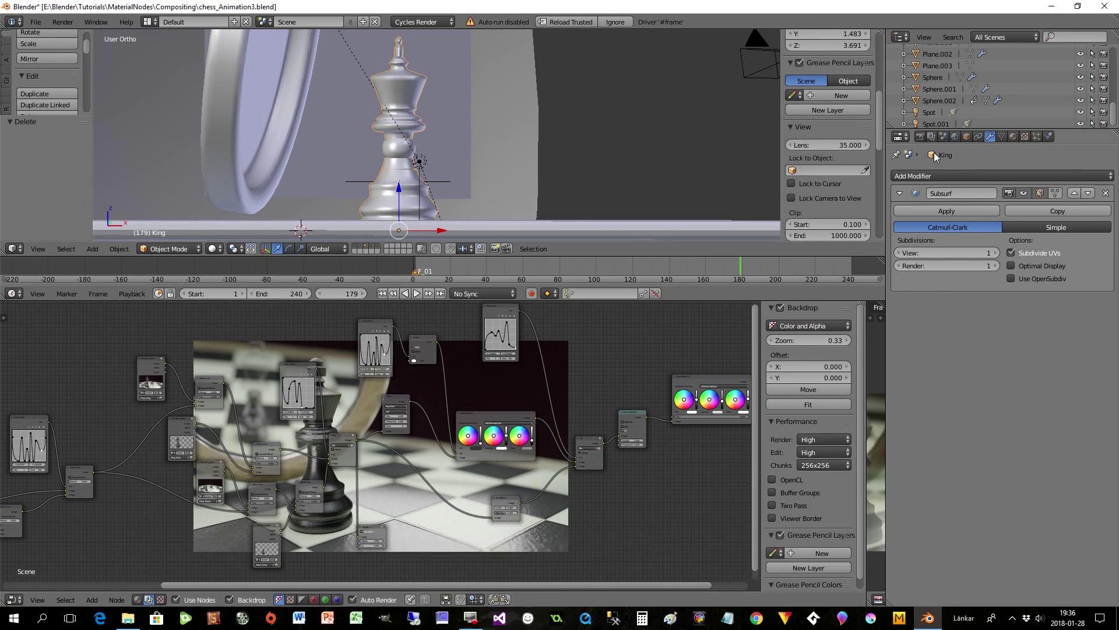
click(920, 137)
scroll(933, 204, up, 5)
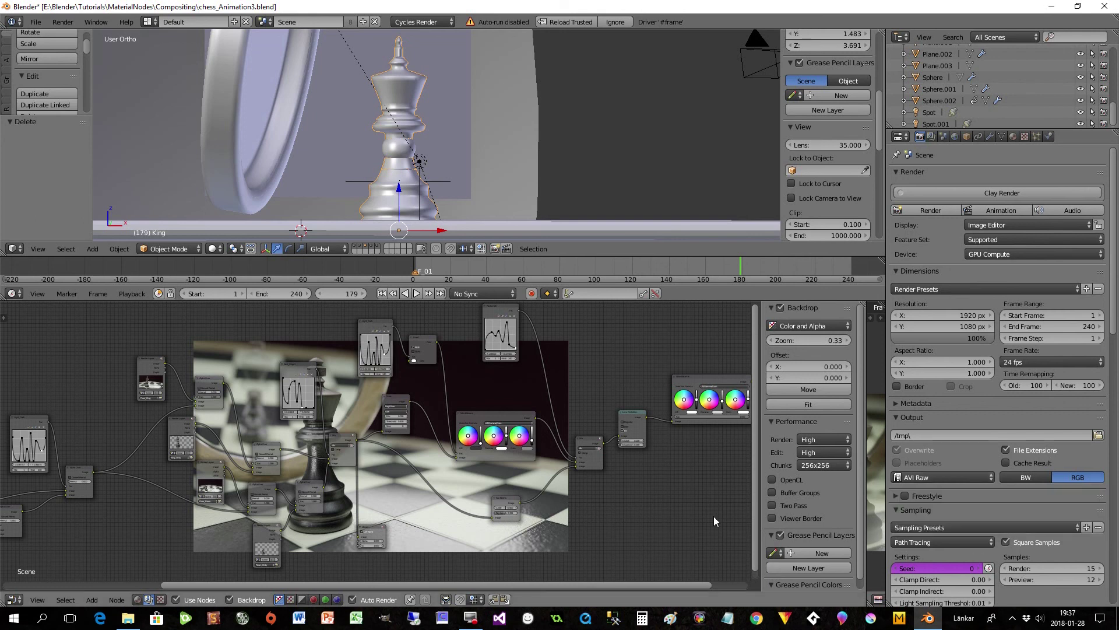
Examine the Light_Dark and Real_Object time curves in the node tree, along with the Invert and Glare nodes near them.
scroll(366, 389, up, 2)
middle_drag(366, 389, 448, 389)
scroll(398, 401, up, 3)
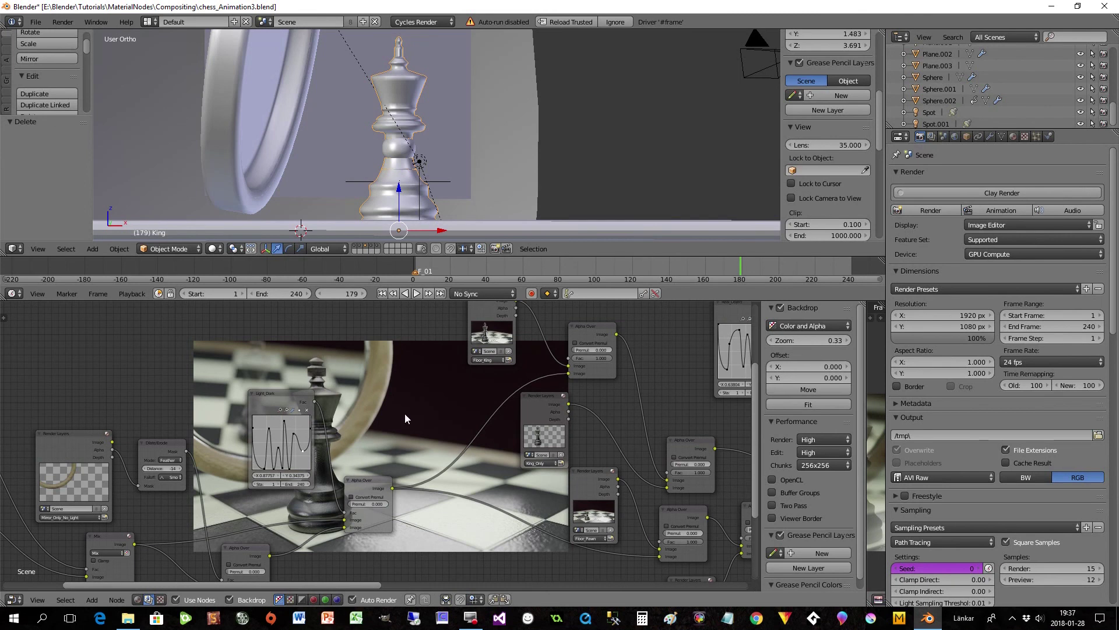
middle_drag(697, 408, 394, 454)
middle_drag(539, 408, 453, 485)
scroll(478, 453, up, 1)
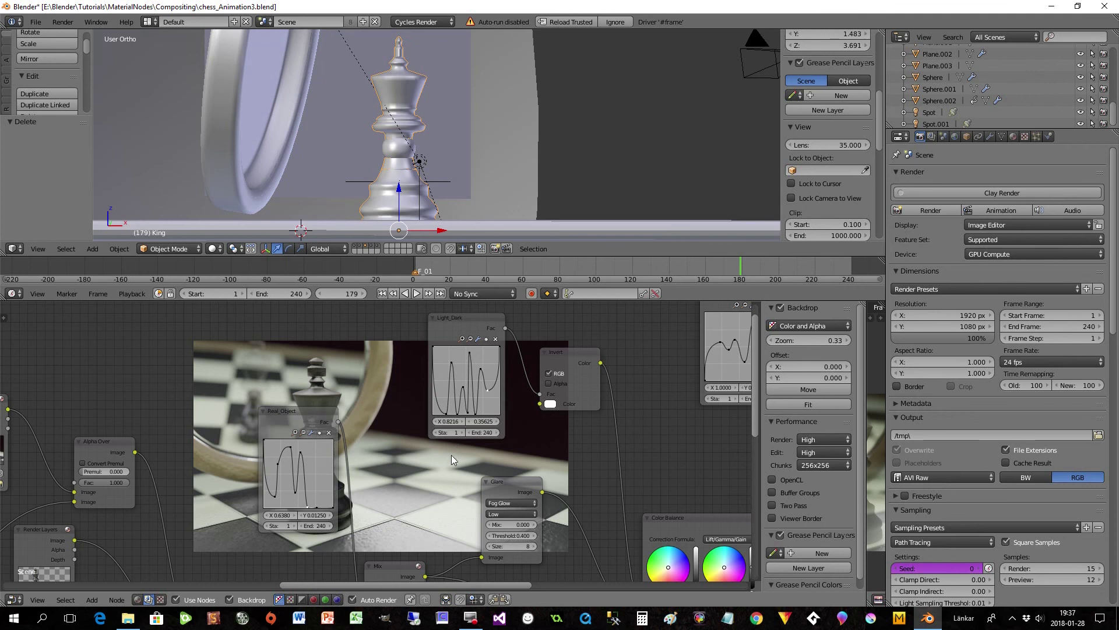
scroll(453, 464, up, 1)
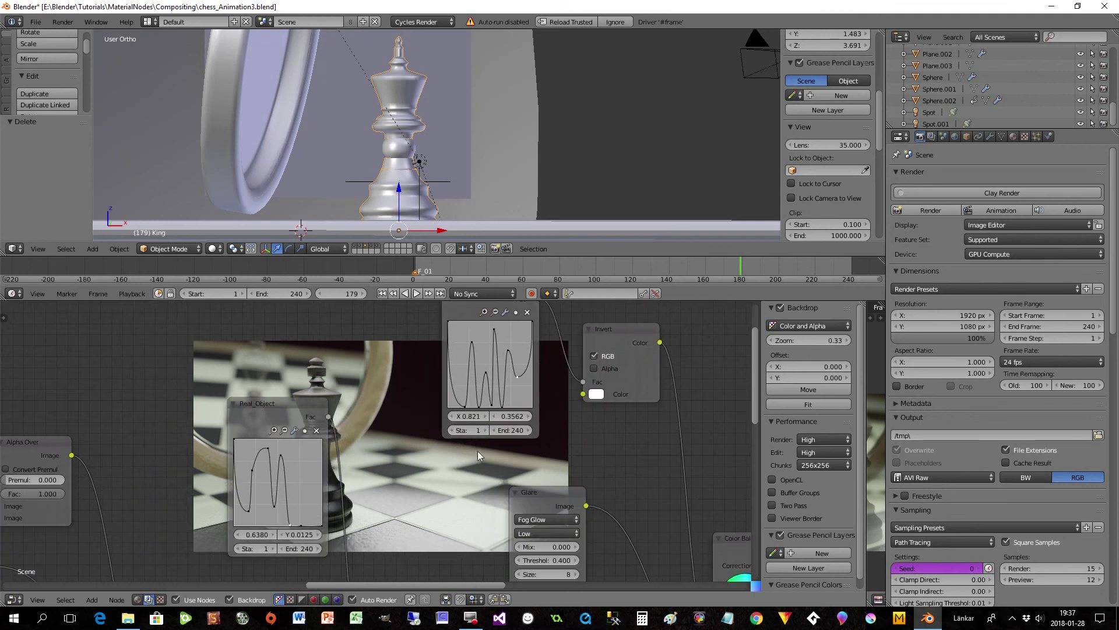